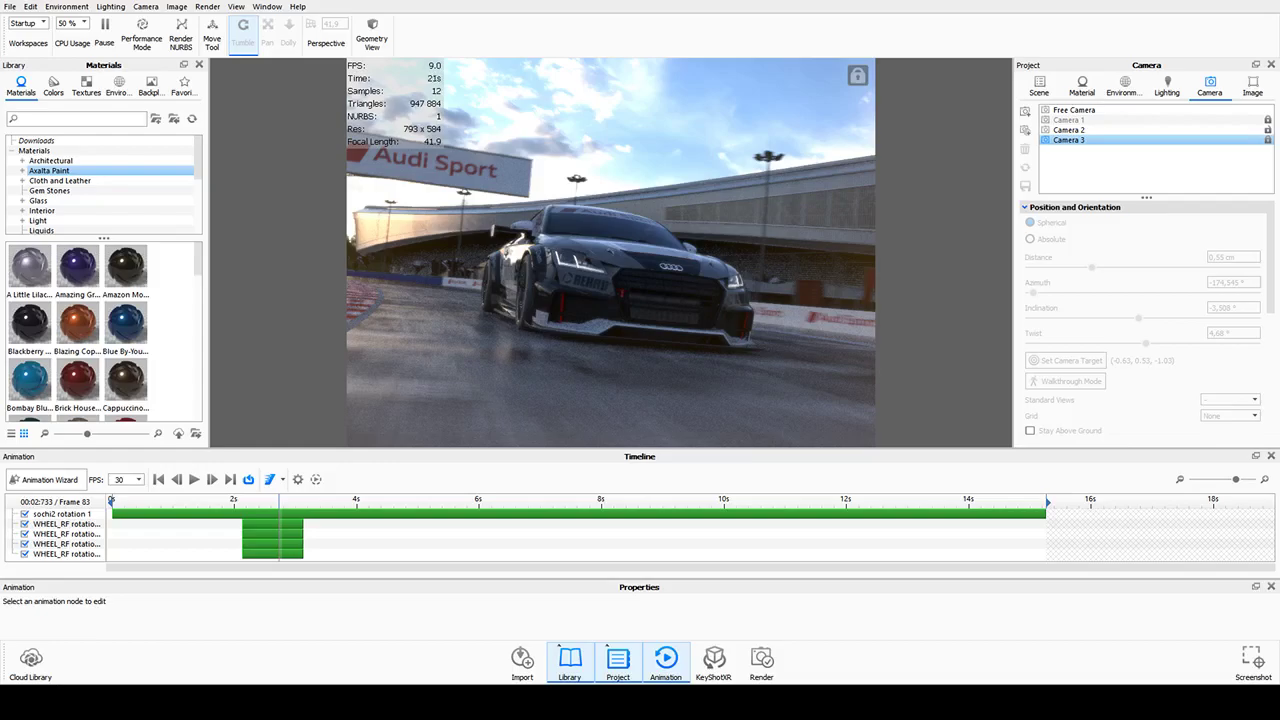
Turn on Geometry View, then toggle the full-screen viewport on and off with Tab.
{"action": "left_click", "coordinate": [372, 32]}
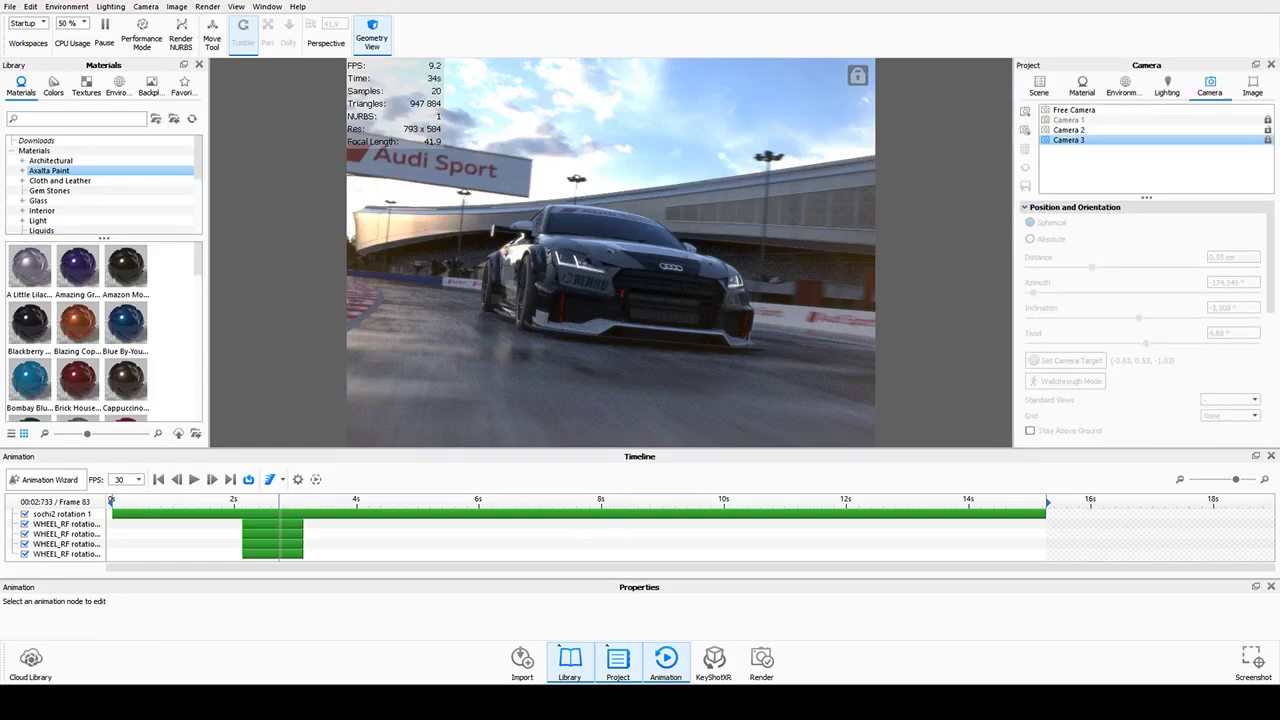
{"action": "key", "text": "Tab"}
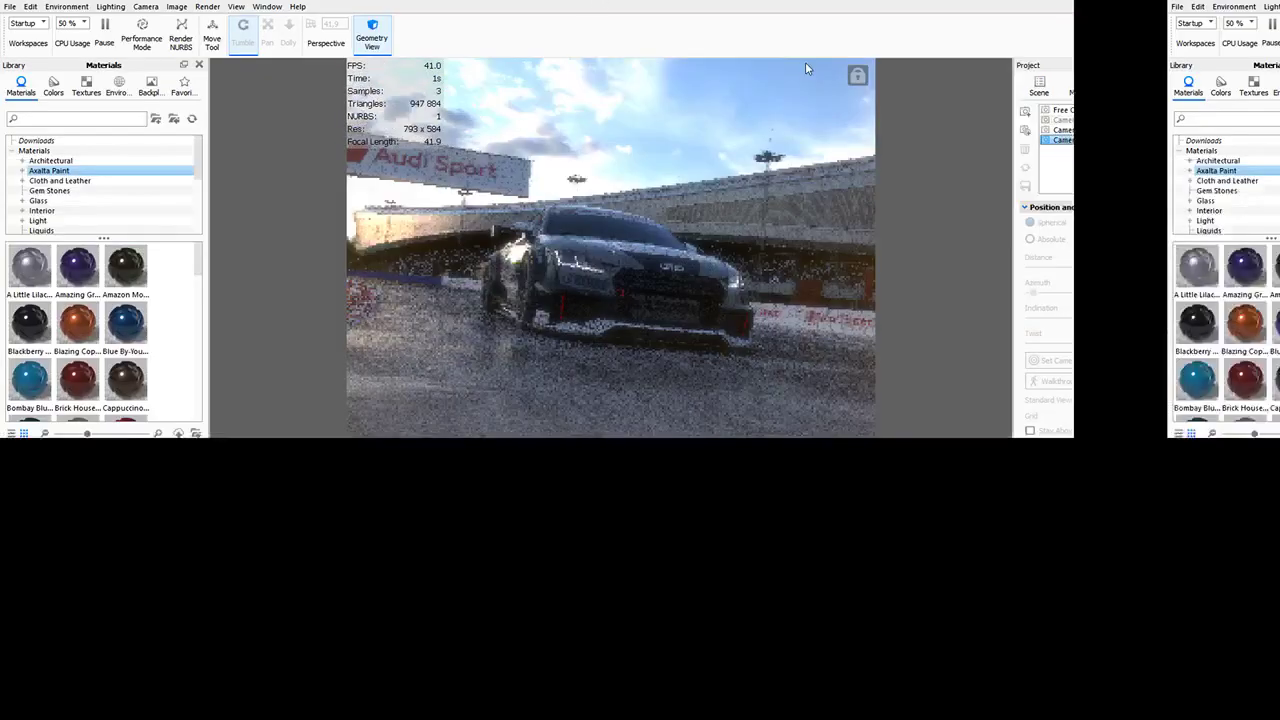
{"action": "key", "text": "Tab"}
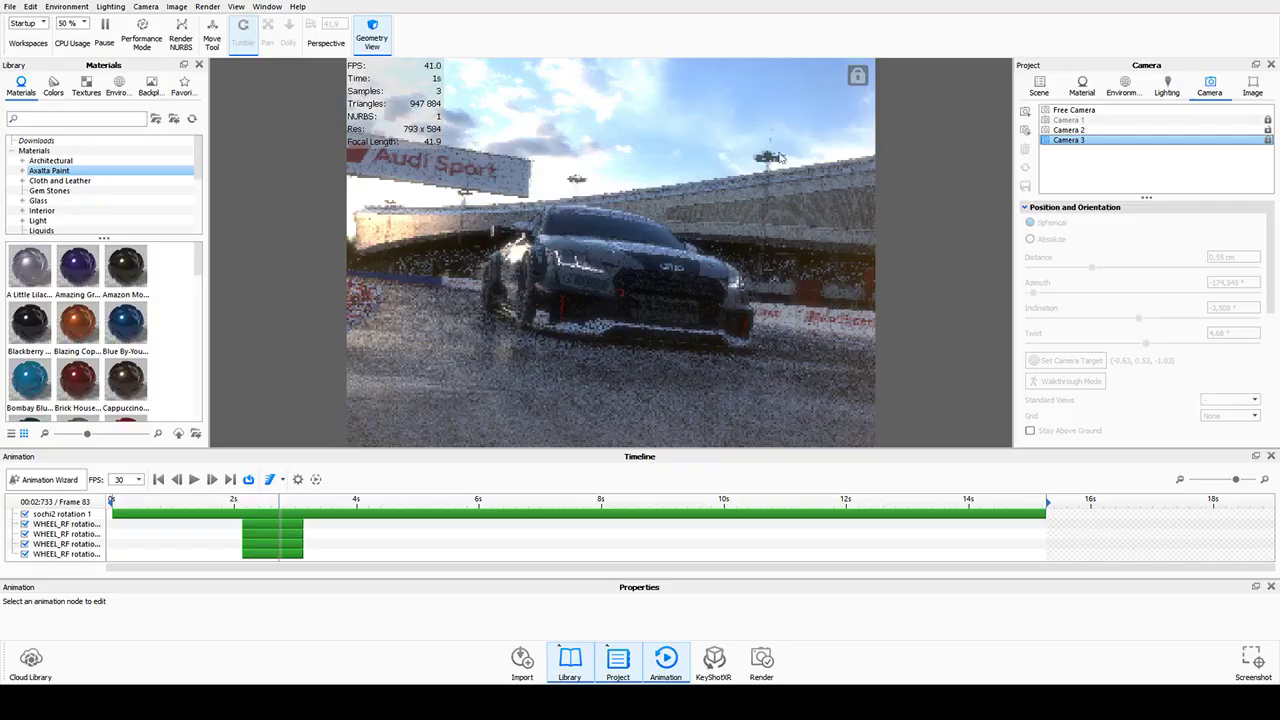
Switch to the Free Camera, then tumble and pan to centre the stadium's dome.
{"action": "left_click", "coordinate": [1118, 111]}
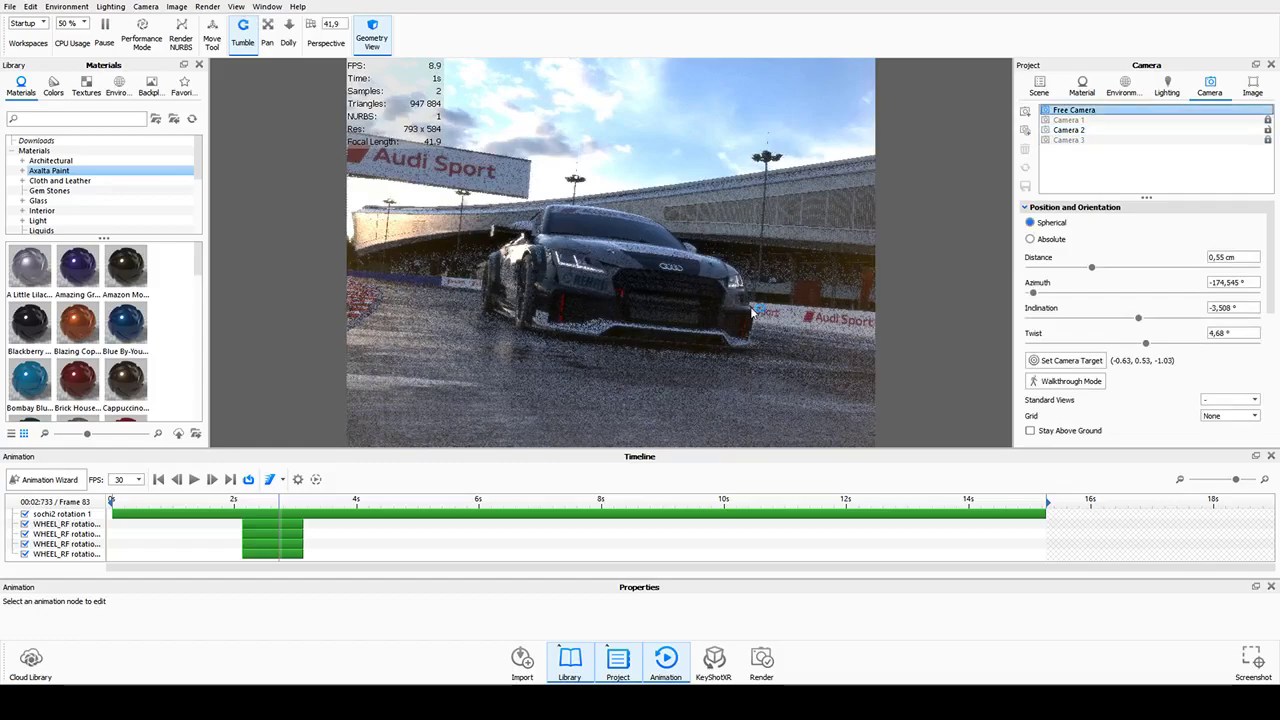
{"action": "left_click_drag", "start_coordinate": [756, 312], "coordinate": [600, 281]}
{"action": "scroll", "coordinate": [640, 297], "scroll_direction": "down", "scroll_amount": 10}
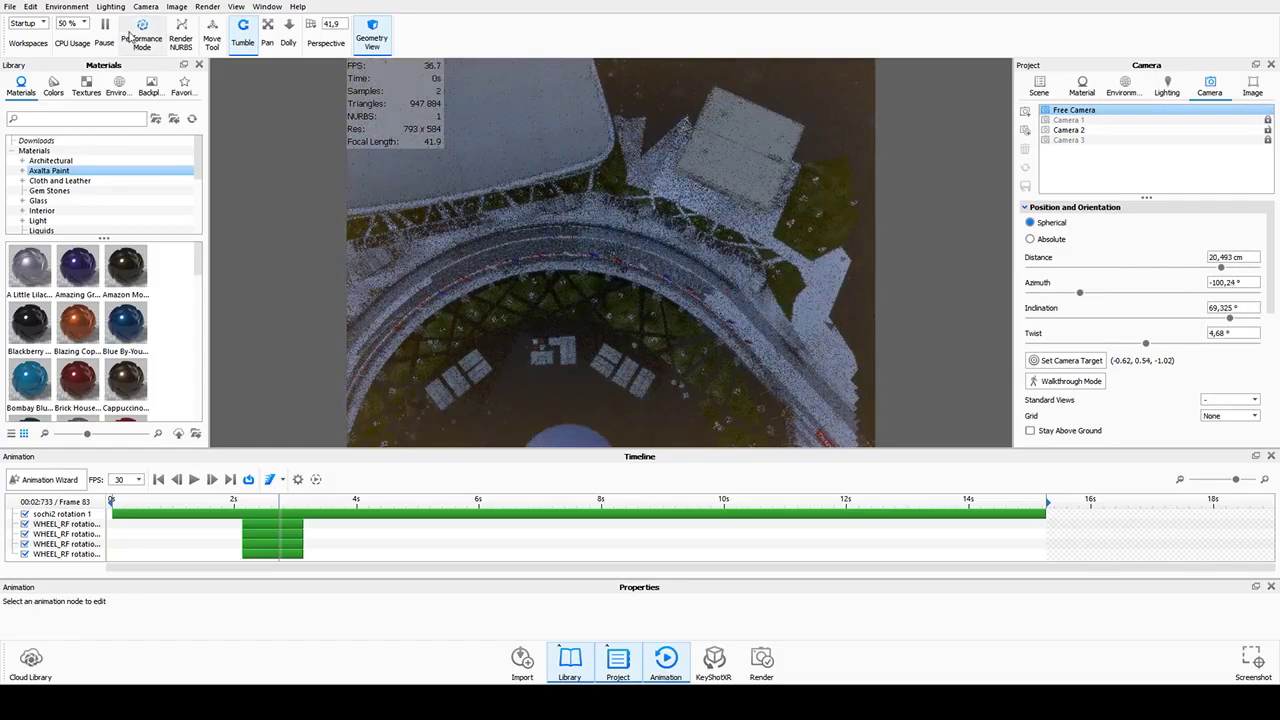
{"action": "middle_click_drag", "start_coordinate": [569, 340], "coordinate": [665, 178]}
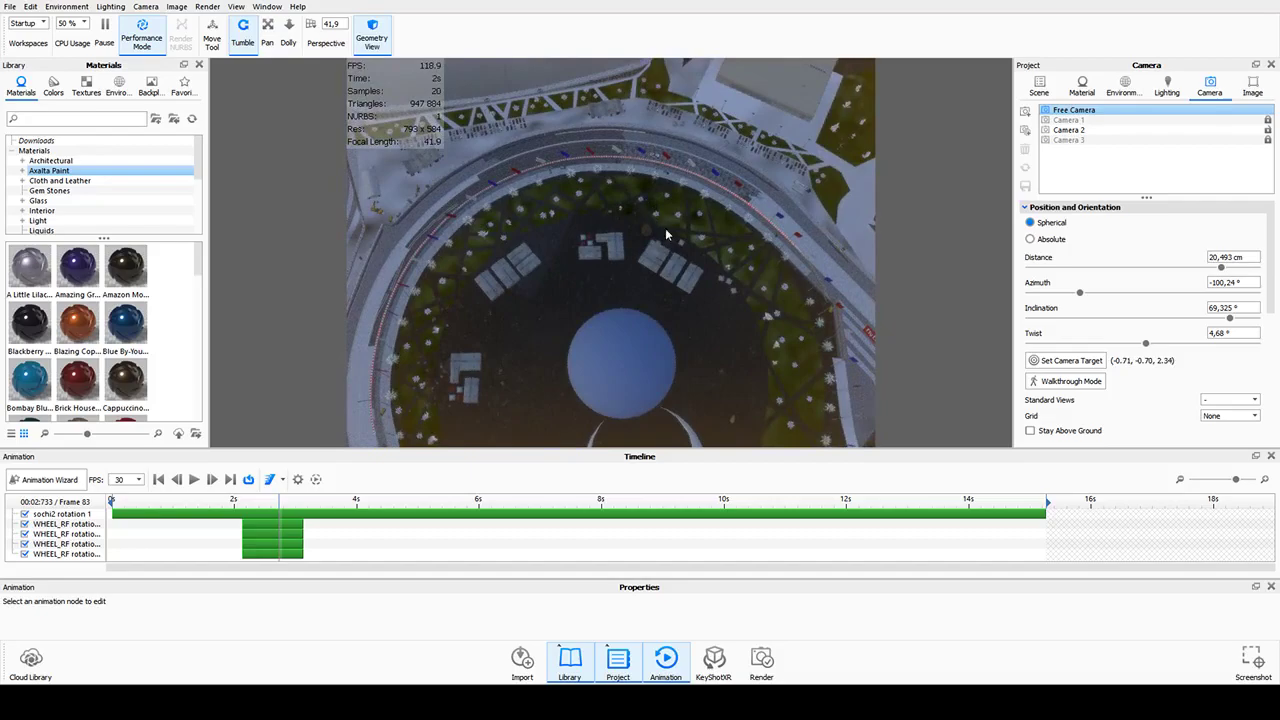
{"action": "scroll", "coordinate": [665, 228], "scroll_direction": "down", "scroll_amount": 5}
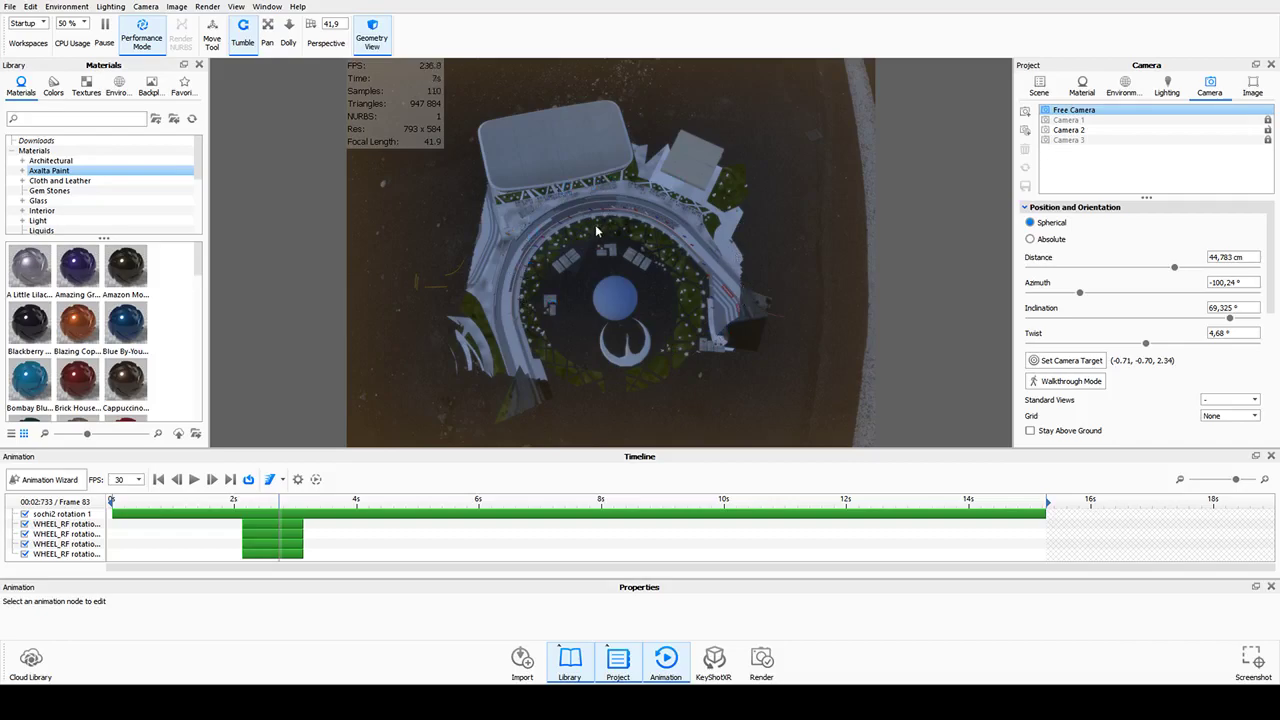
Orbit the Free Camera to a top-down stadium view at 80.886° inclination.
{"action": "mouse_move", "coordinate": [603, 231]}
{"action": "left_mouse_down"}
{"action": "mouse_move", "coordinate": [628, 291]}
{"action": "mouse_move", "coordinate": [621, 234]}
{"action": "left_mouse_up"}
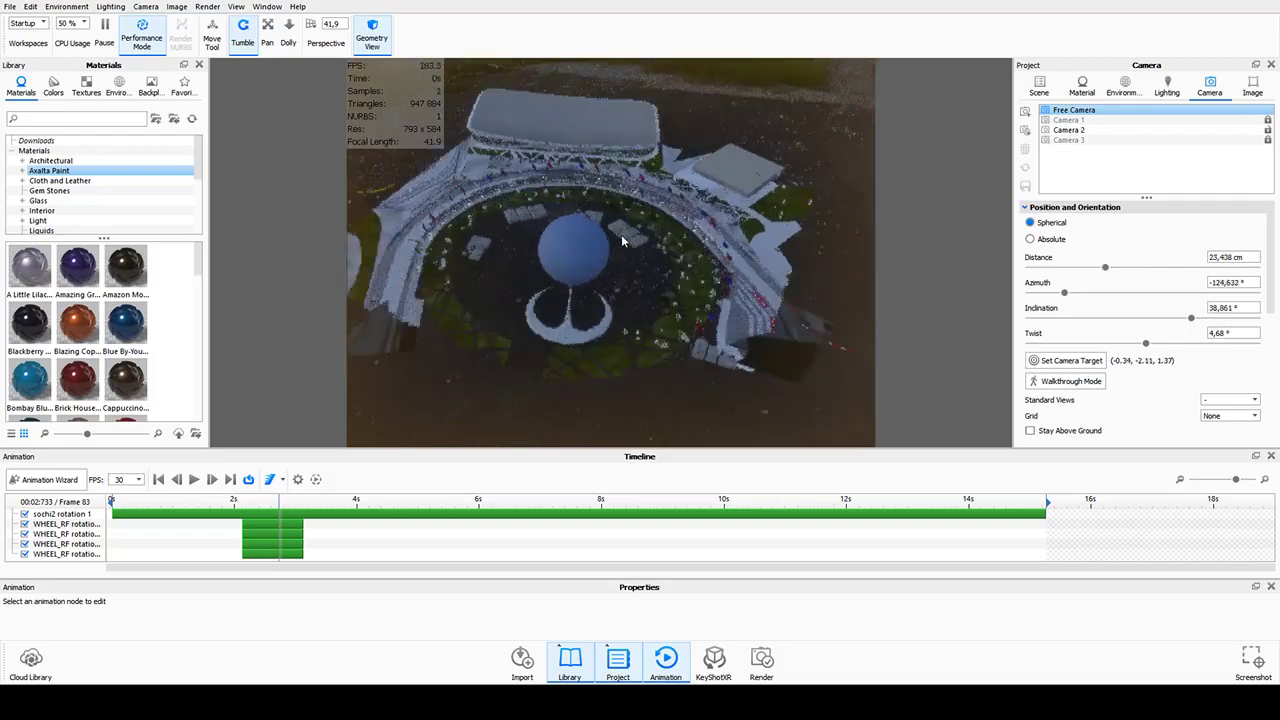
{"action": "scroll", "coordinate": [630, 238], "scroll_direction": "up", "scroll_amount": 5}
{"action": "scroll", "coordinate": [670, 224], "scroll_direction": "up", "scroll_amount": 2}
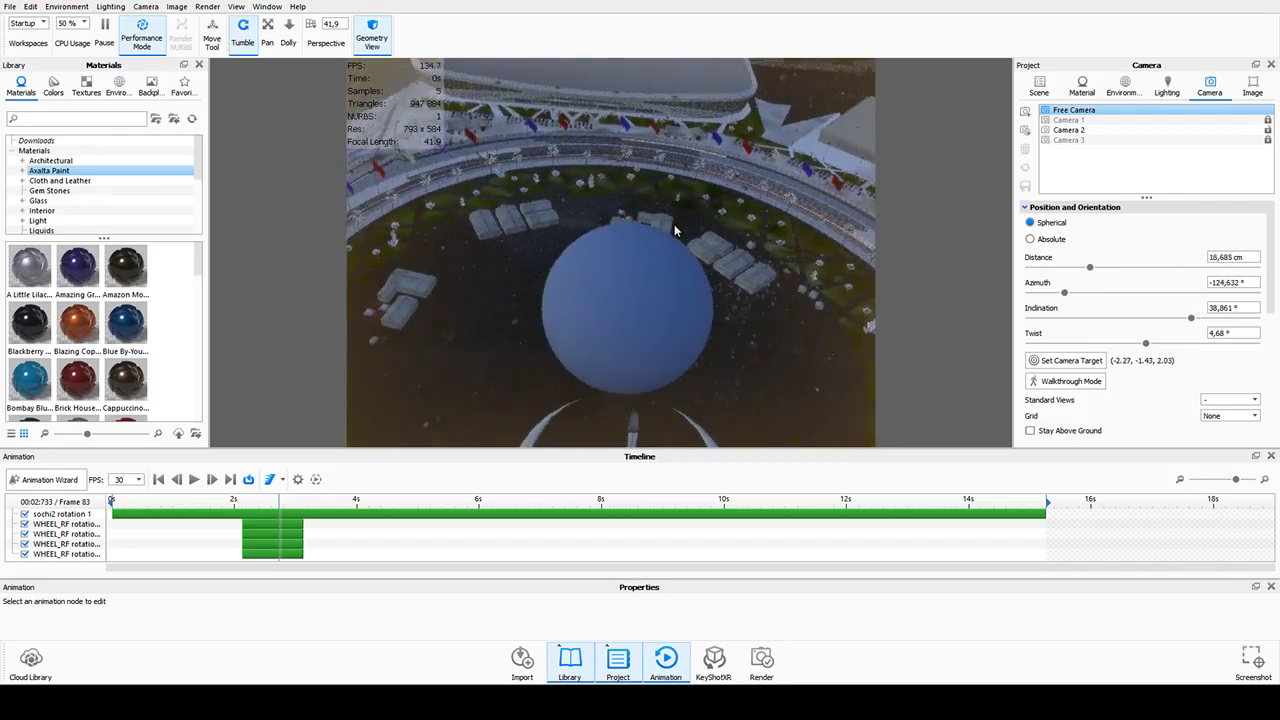
{"action": "scroll", "coordinate": [657, 292], "scroll_direction": "down", "scroll_amount": 2}
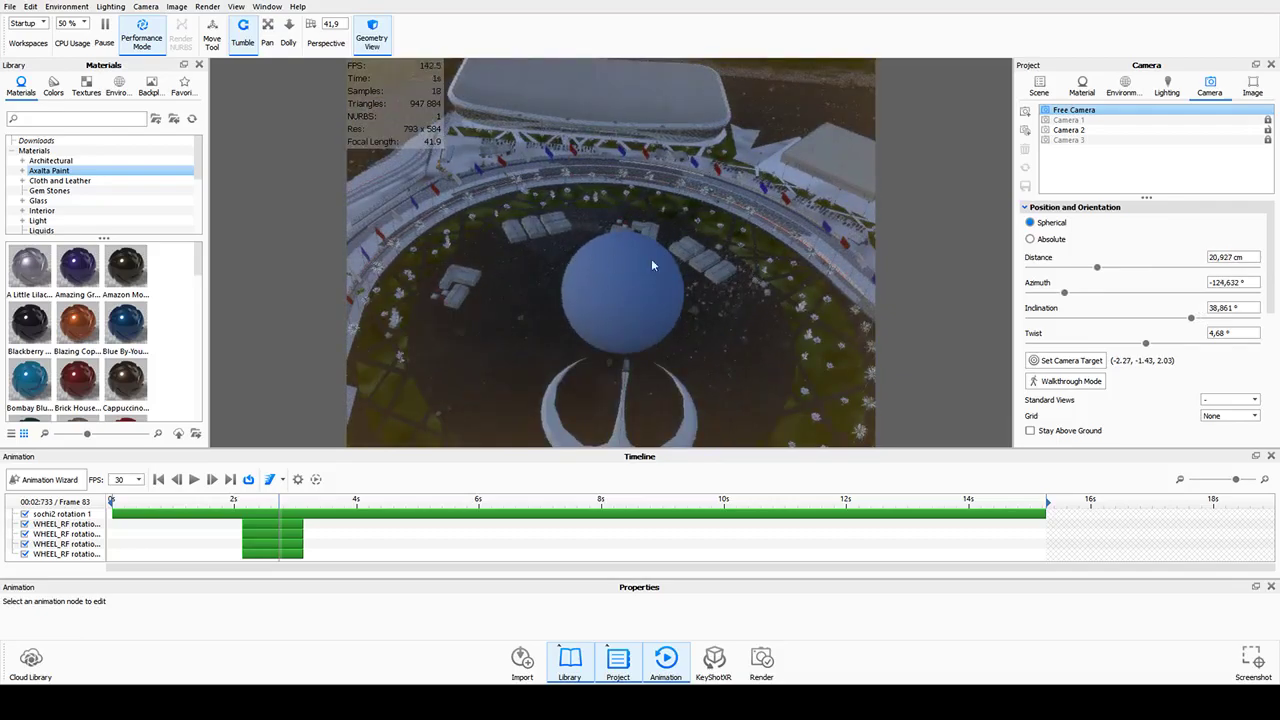
{"action": "left_click_drag", "start_coordinate": [651, 258], "coordinate": [653, 220]}
{"action": "key", "text": "ctrl+z"}
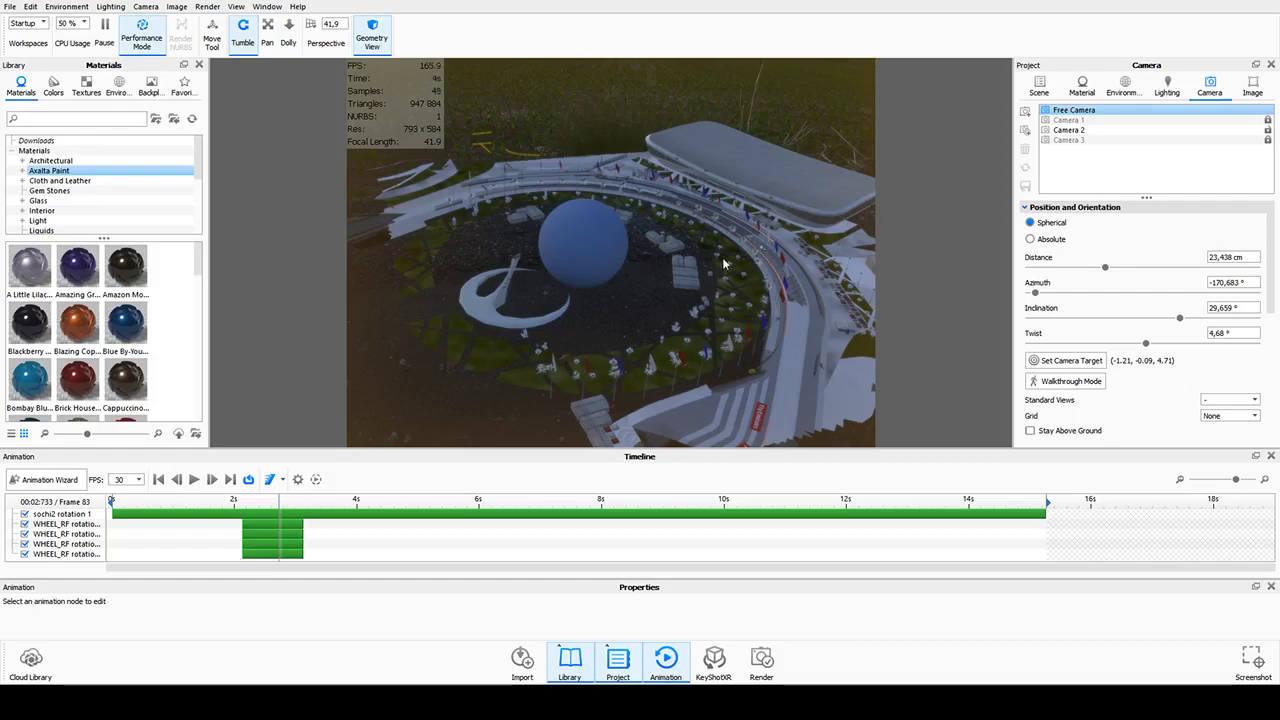
{"action": "left_click_drag", "start_coordinate": [663, 229], "coordinate": [673, 297]}
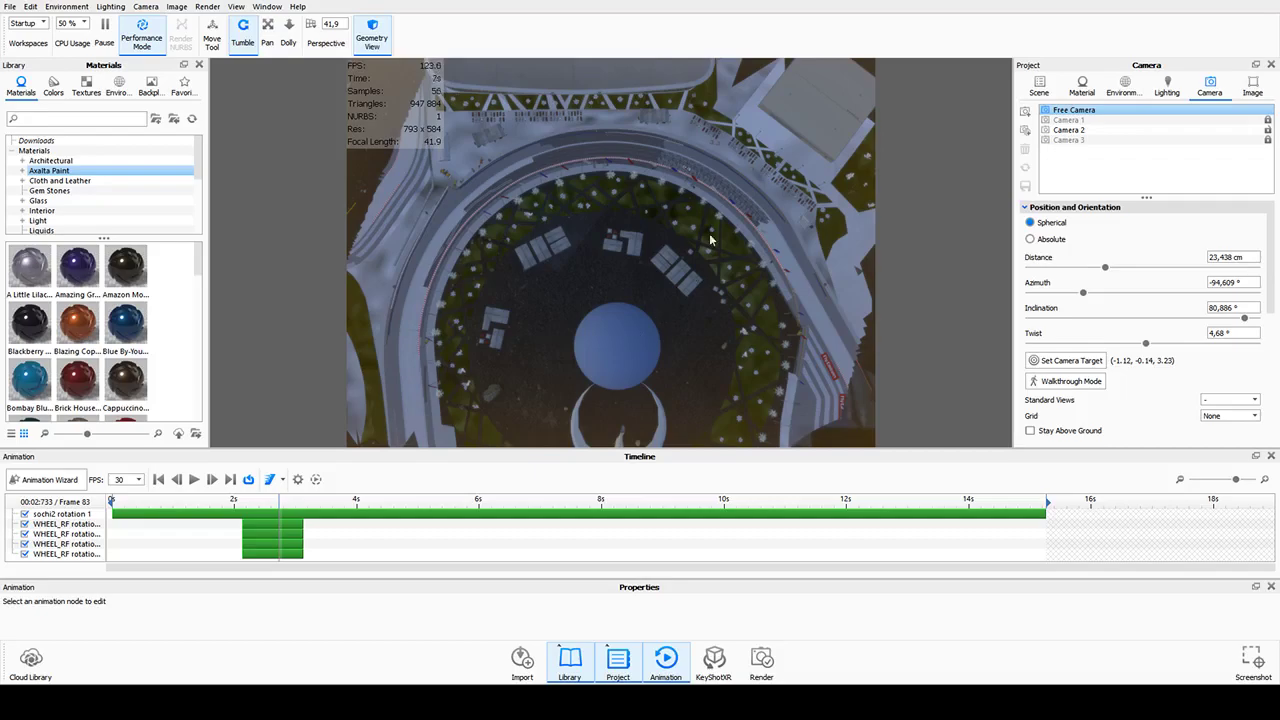
Activate the Move Tool, reframe the sphere at 44.682° inclination, and select 'sochi2 rotation 1'.
{"action": "key", "text": "m"}
{"action": "scroll", "coordinate": [717, 267], "scroll_direction": "down", "scroll_amount": 5}
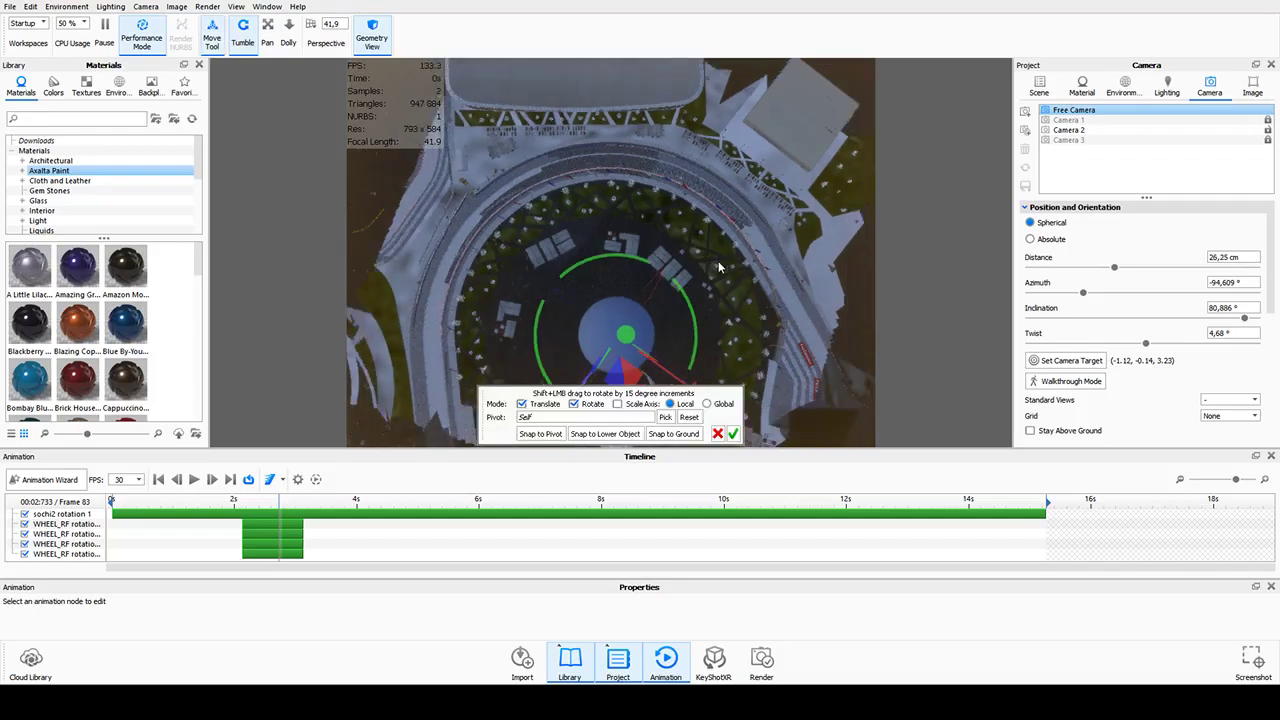
{"action": "scroll", "coordinate": [717, 267], "scroll_direction": "down", "scroll_amount": 4}
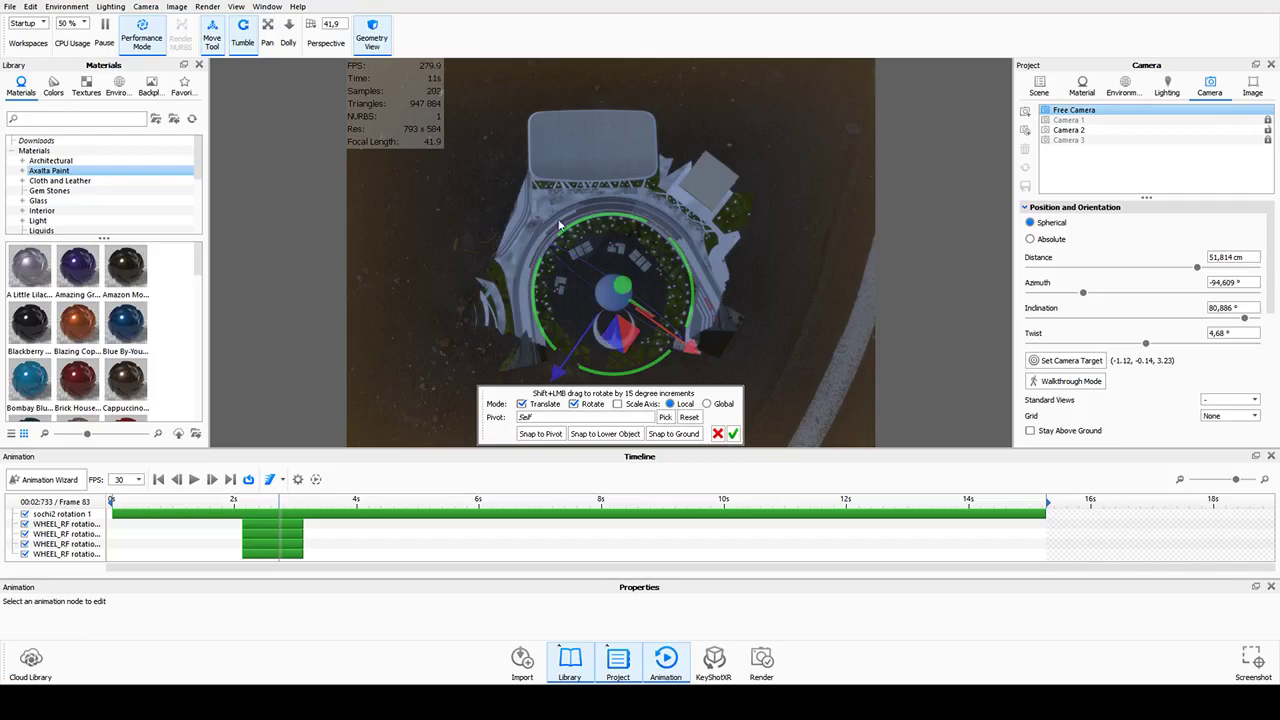
{"action": "left_click_drag", "start_coordinate": [785, 336], "coordinate": [693, 239]}
{"action": "scroll", "coordinate": [693, 239], "scroll_direction": "up", "scroll_amount": 5}
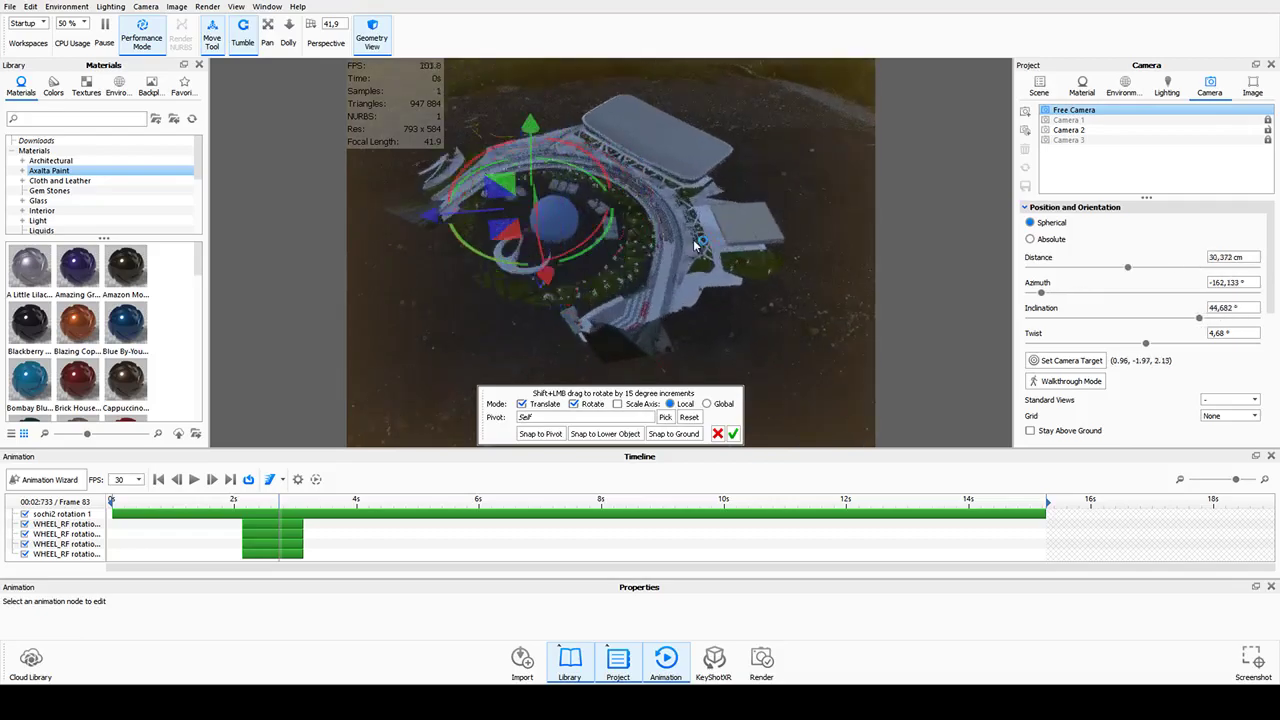
{"action": "left_click", "coordinate": [66, 516]}
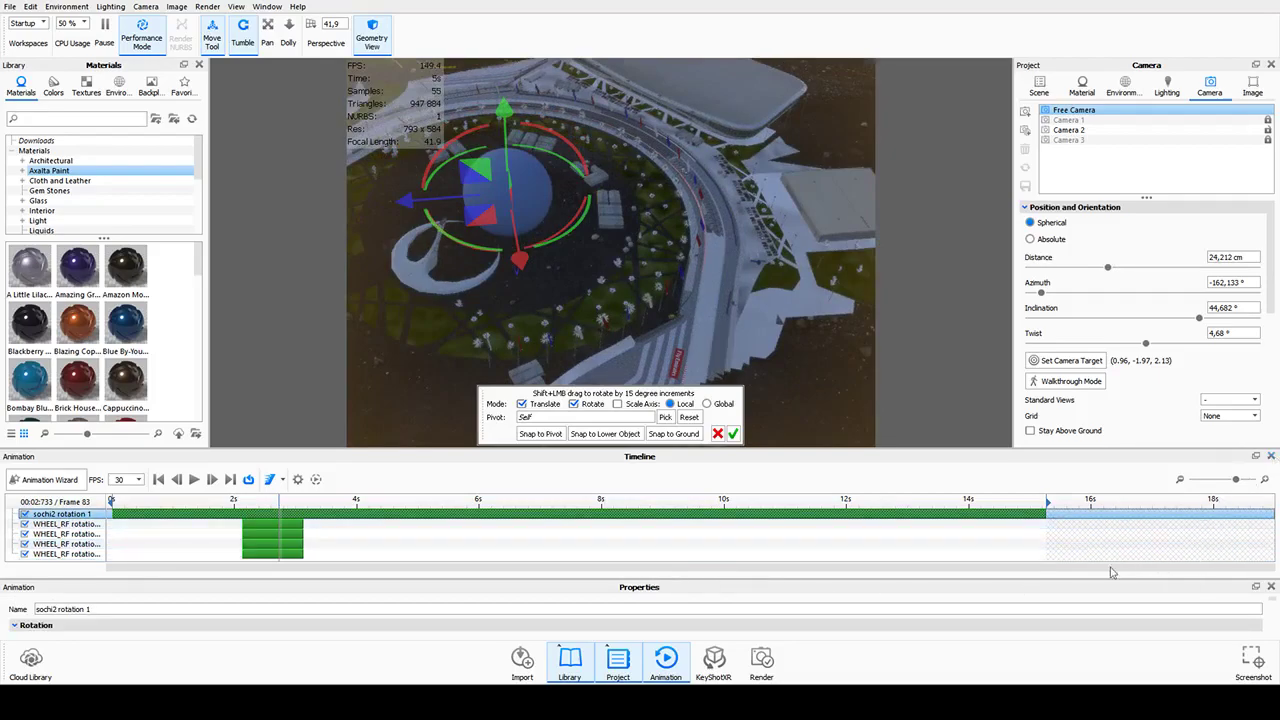
Reveal the Sphere pivot settings and shorten the 'sochi2 rotation 1' clip to end near 14 s.
{"action": "scroll", "coordinate": [938, 608], "scroll_direction": "down", "scroll_amount": 1}
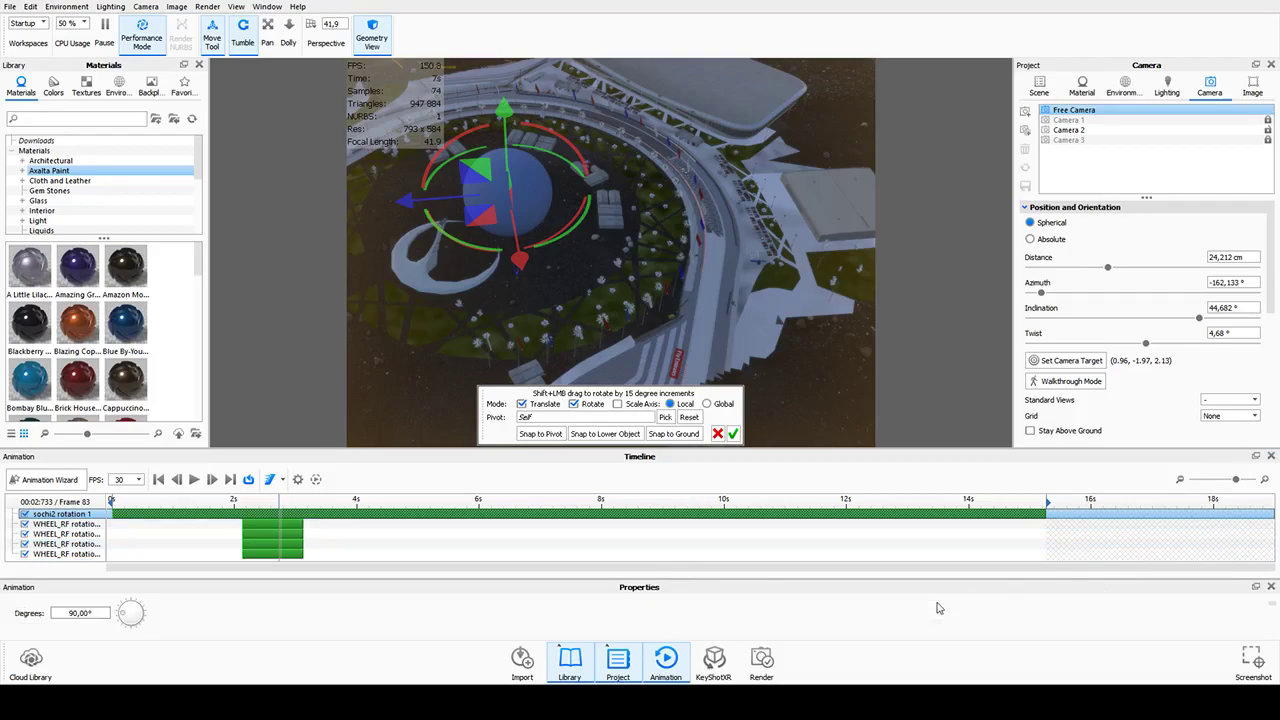
{"action": "scroll", "coordinate": [938, 608], "scroll_direction": "up", "scroll_amount": 1}
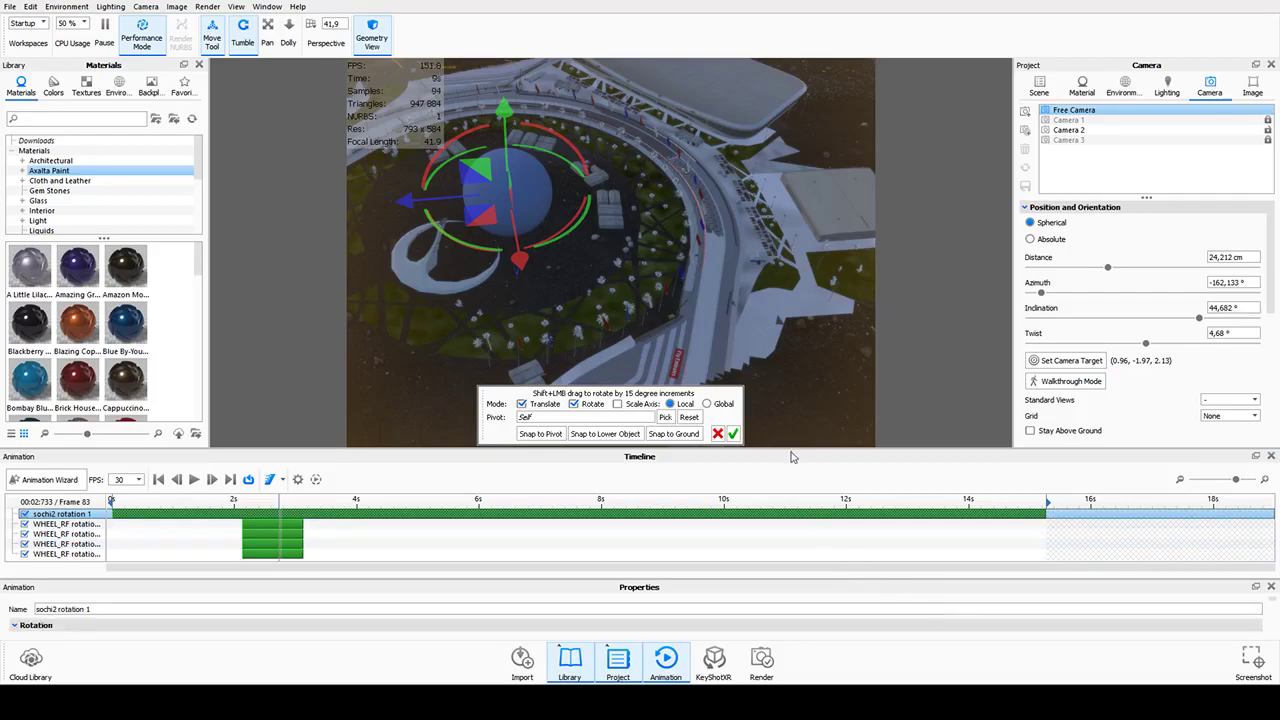
{"action": "left_click_drag", "start_coordinate": [789, 449], "coordinate": [773, 272]}
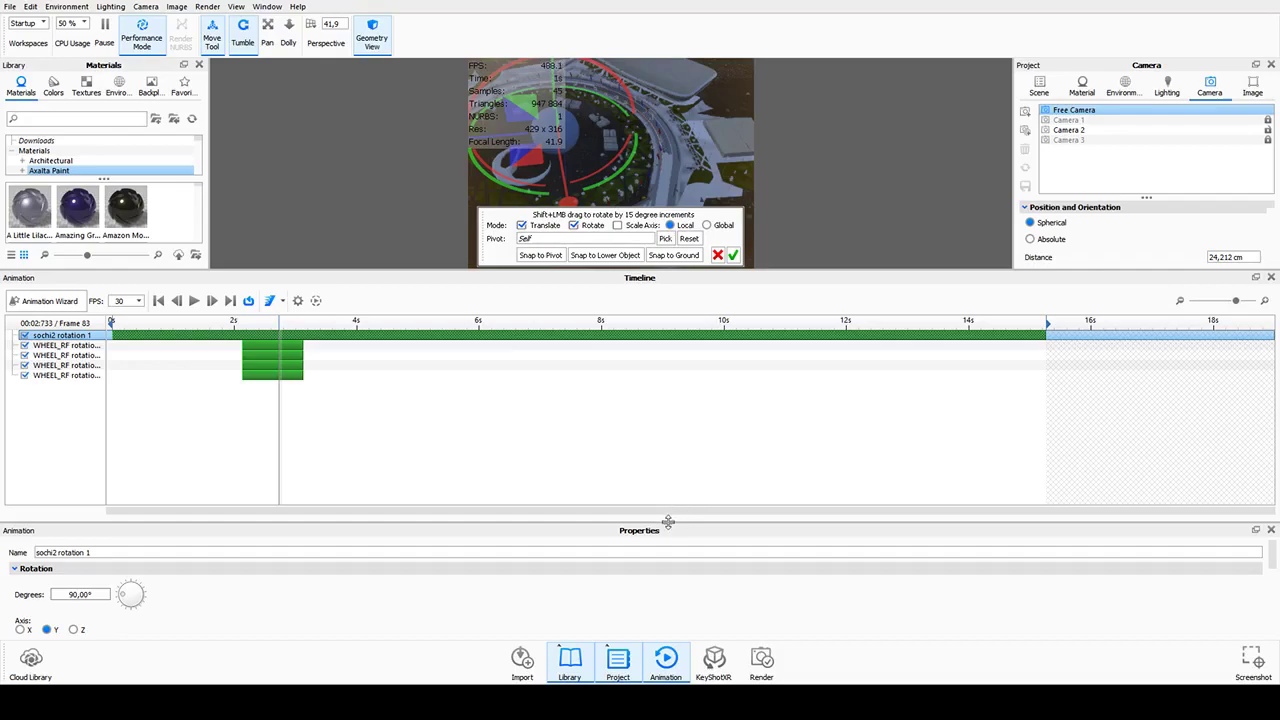
{"action": "left_click_drag", "start_coordinate": [668, 522], "coordinate": [656, 396]}
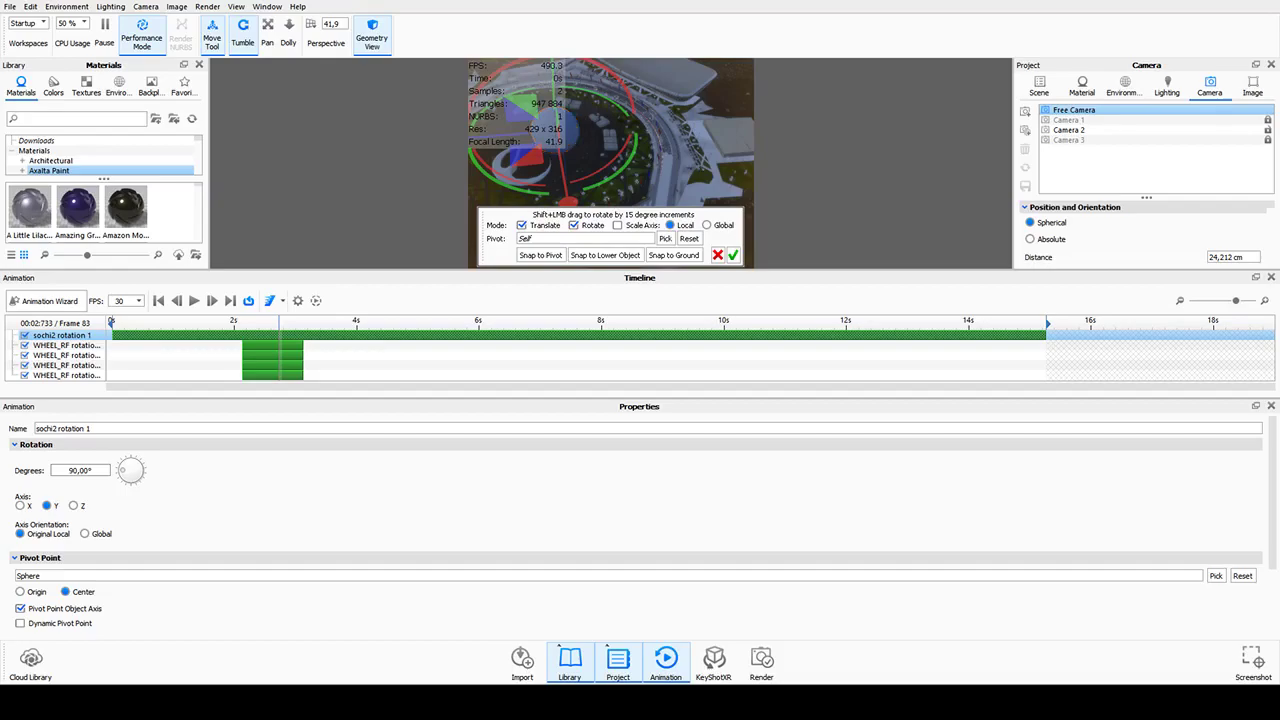
{"action": "left_click", "coordinate": [72, 471]}
{"action": "left_click_drag", "start_coordinate": [1046, 331], "coordinate": [977, 342]}
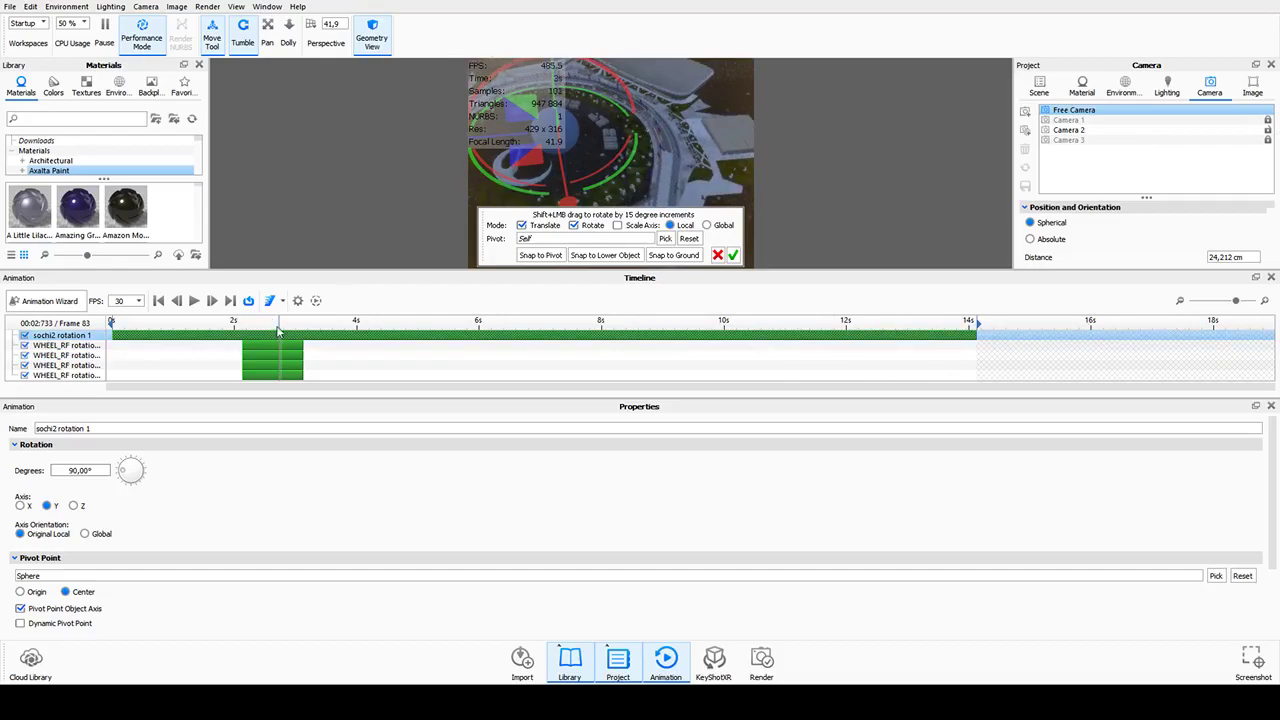
Scrub the playhead back through the first seconds to preview the stadium rotating around the Sphere.
{"action": "mouse_move", "coordinate": [278, 330]}
{"action": "left_mouse_down"}
{"action": "mouse_move", "coordinate": [131, 333]}
{"action": "mouse_move", "coordinate": [290, 327]}
{"action": "mouse_move", "coordinate": [268, 328]}
{"action": "left_mouse_up"}
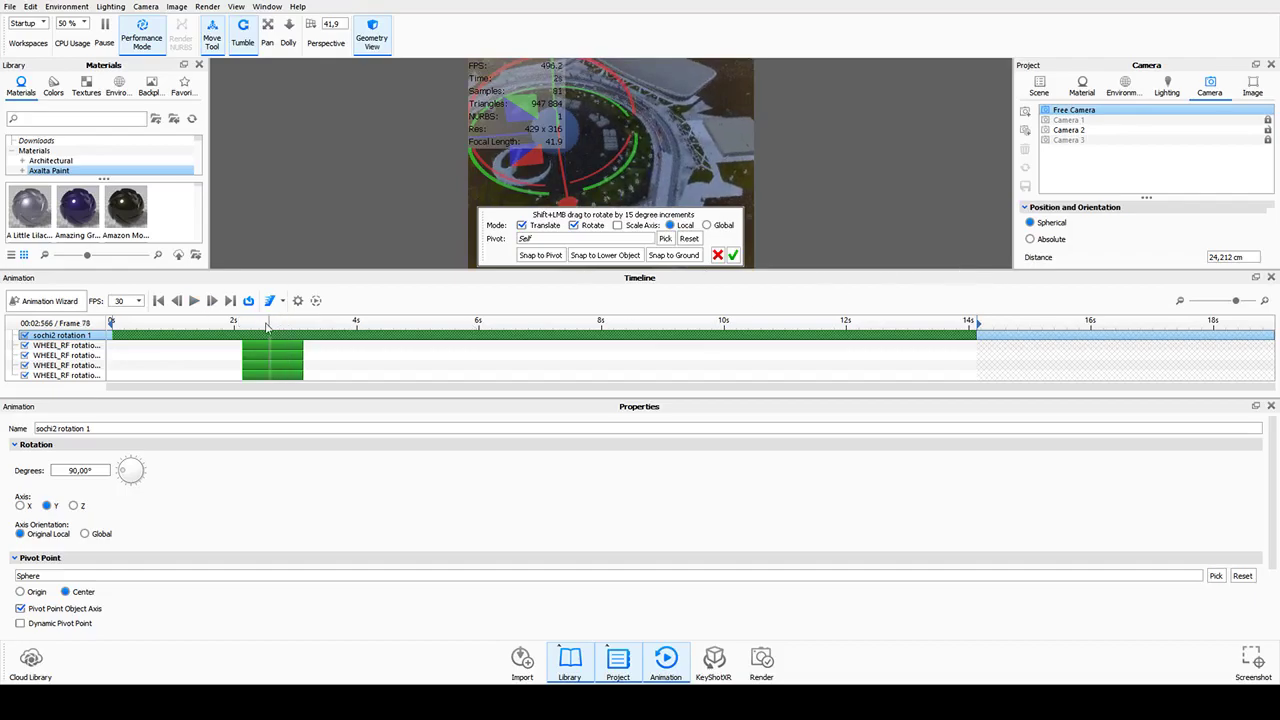
{"action": "mouse_move", "coordinate": [267, 327]}
{"action": "left_mouse_down"}
{"action": "mouse_move", "coordinate": [160, 324]}
{"action": "mouse_move", "coordinate": [347, 297]}
{"action": "mouse_move", "coordinate": [185, 305]}
{"action": "mouse_move", "coordinate": [380, 310]}
{"action": "mouse_move", "coordinate": [254, 319]}
{"action": "left_mouse_up"}
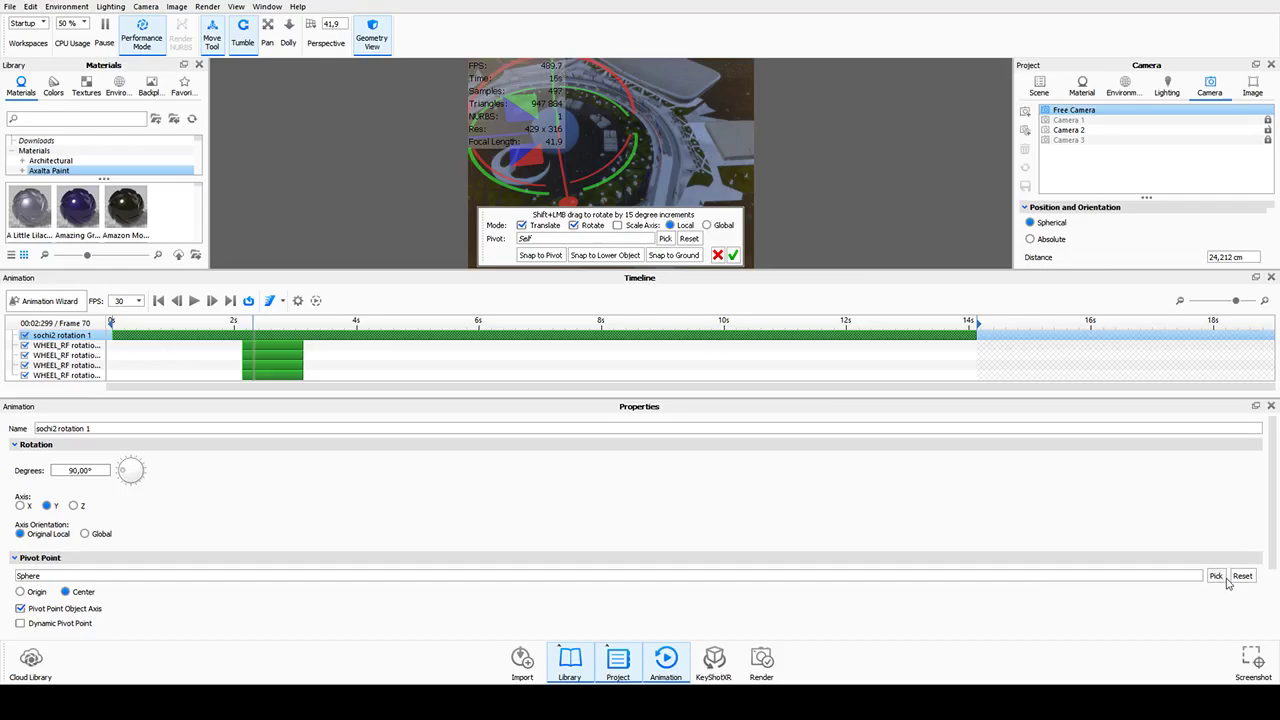
Enlarge the viewport and bring the Free Camera to track level beside the car, 1.706 cm away.
{"action": "left_click_drag", "start_coordinate": [729, 120], "coordinate": [786, 162]}
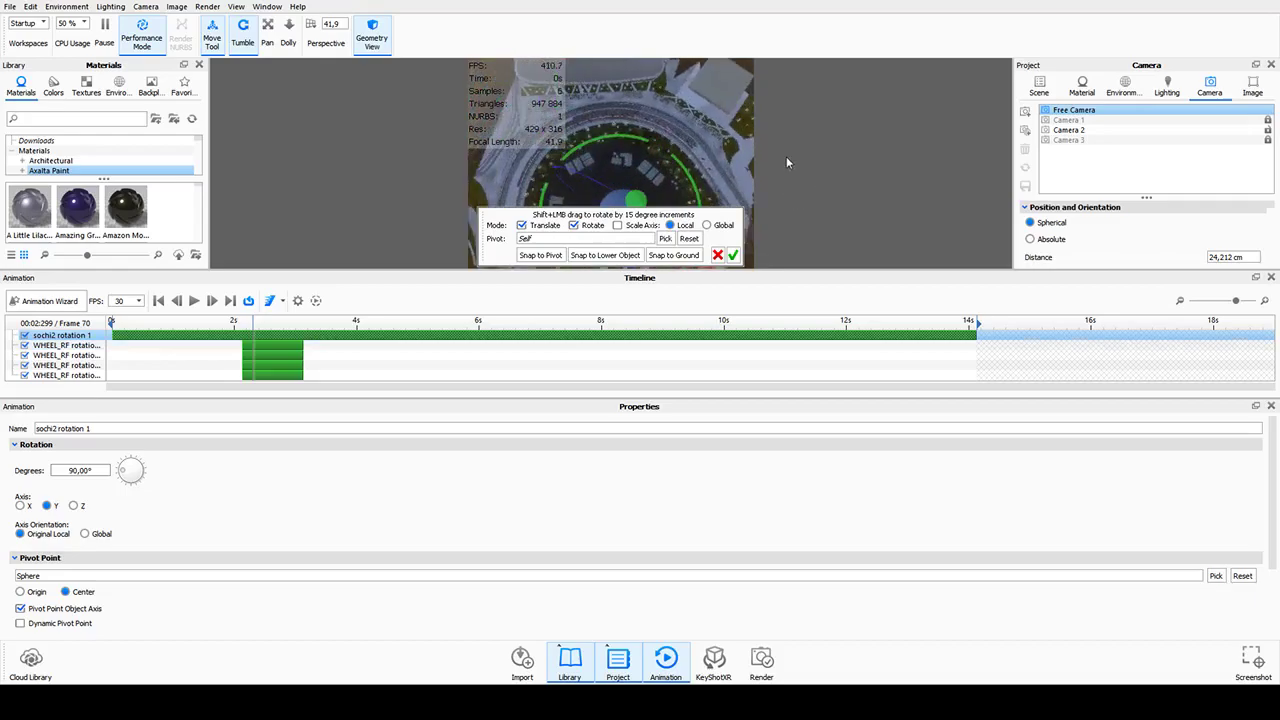
{"action": "scroll", "coordinate": [718, 165], "scroll_direction": "down", "scroll_amount": 2}
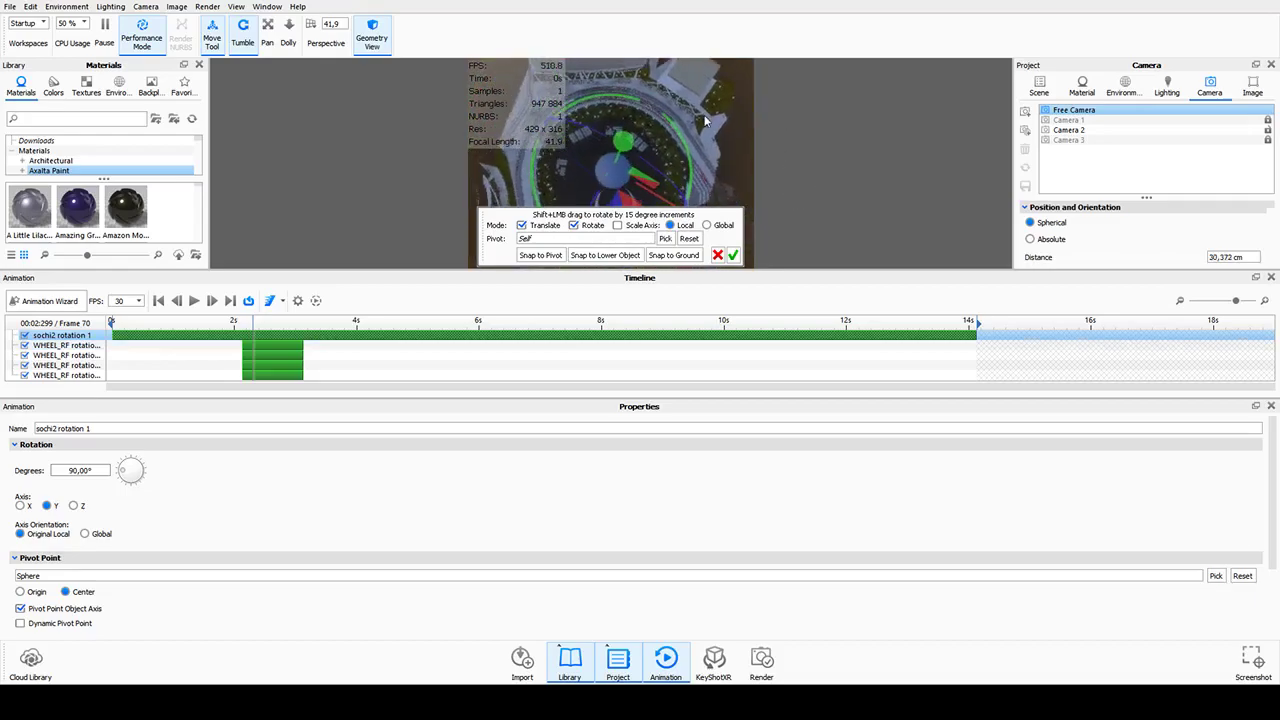
{"action": "scroll", "coordinate": [717, 130], "scroll_direction": "up", "scroll_amount": 1}
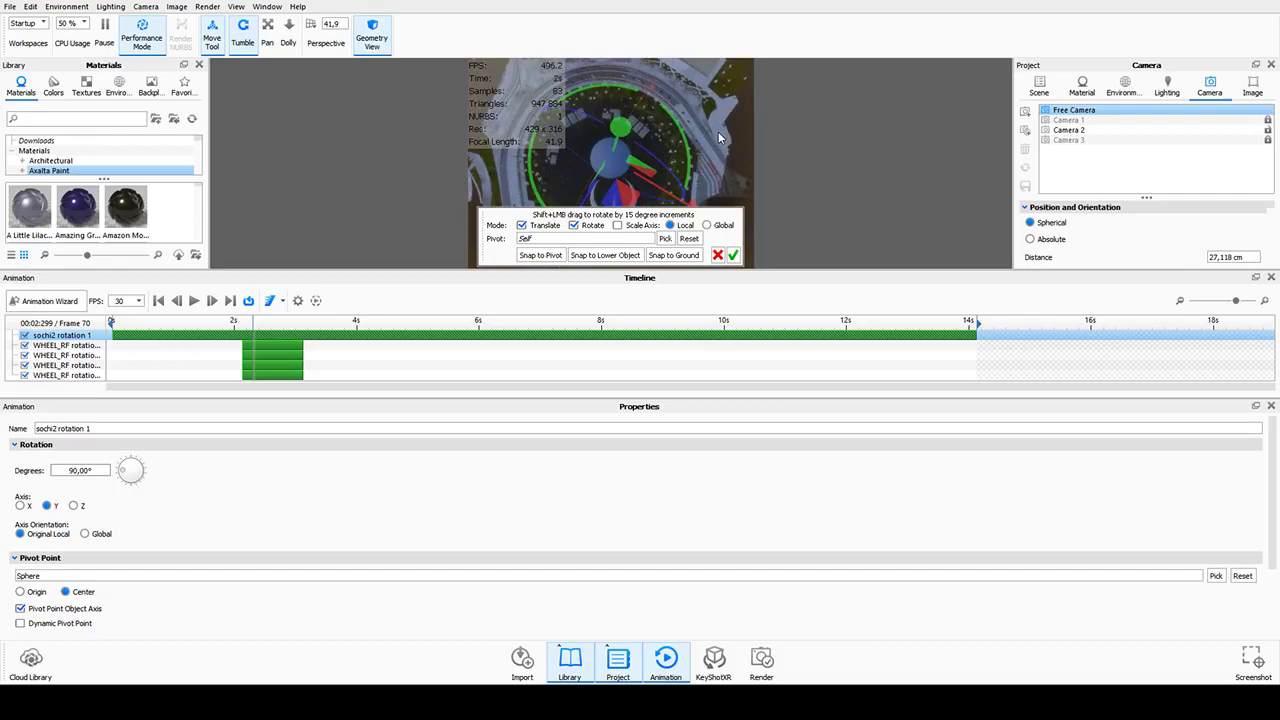
{"action": "left_click_drag", "start_coordinate": [802, 268], "coordinate": [802, 468]}
{"action": "left_click_drag", "start_coordinate": [805, 328], "coordinate": [735, 217]}
{"action": "scroll", "coordinate": [745, 217], "scroll_direction": "up", "scroll_amount": 6}
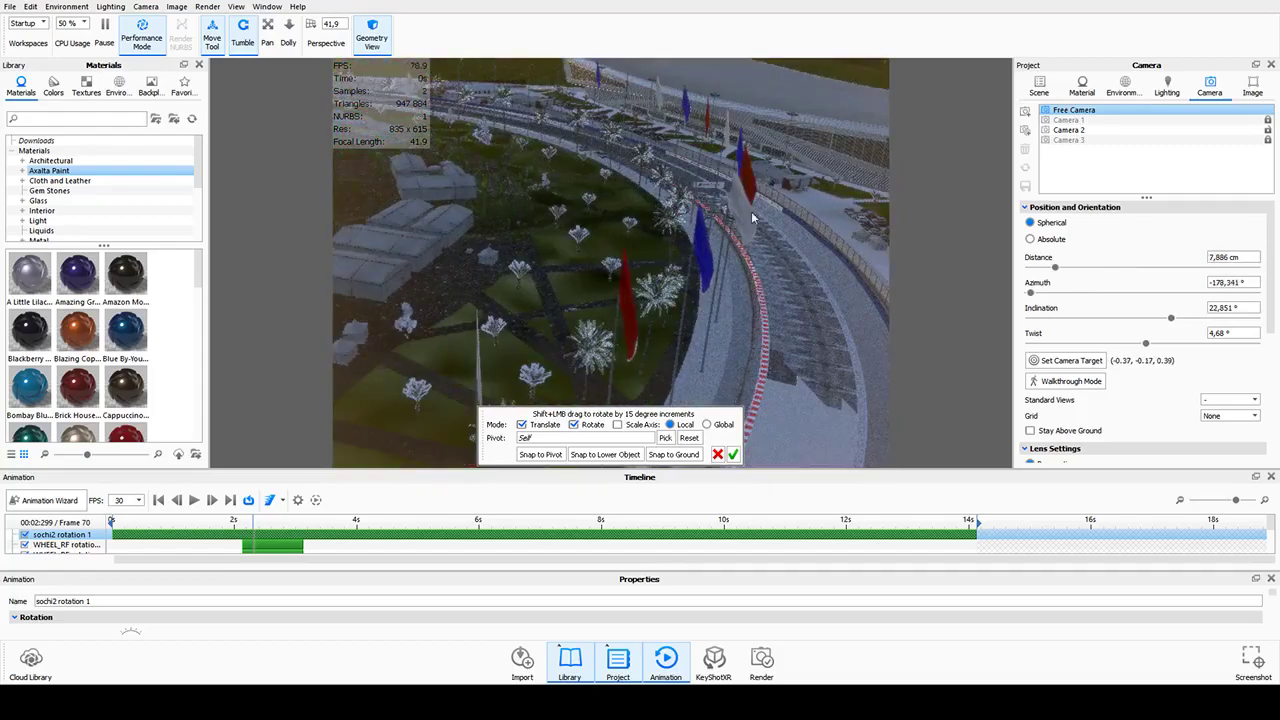
{"action": "scroll", "coordinate": [632, 230], "scroll_direction": "up", "scroll_amount": 5}
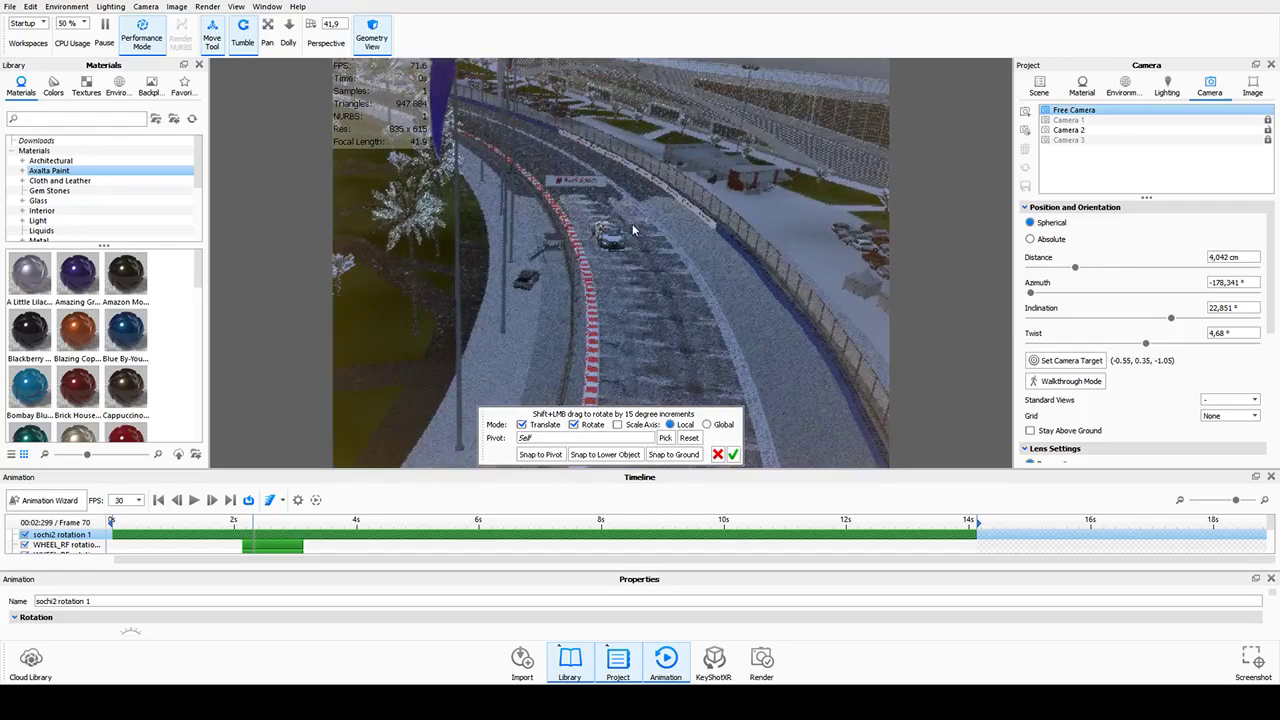
{"action": "scroll", "coordinate": [660, 270], "scroll_direction": "up", "scroll_amount": 3}
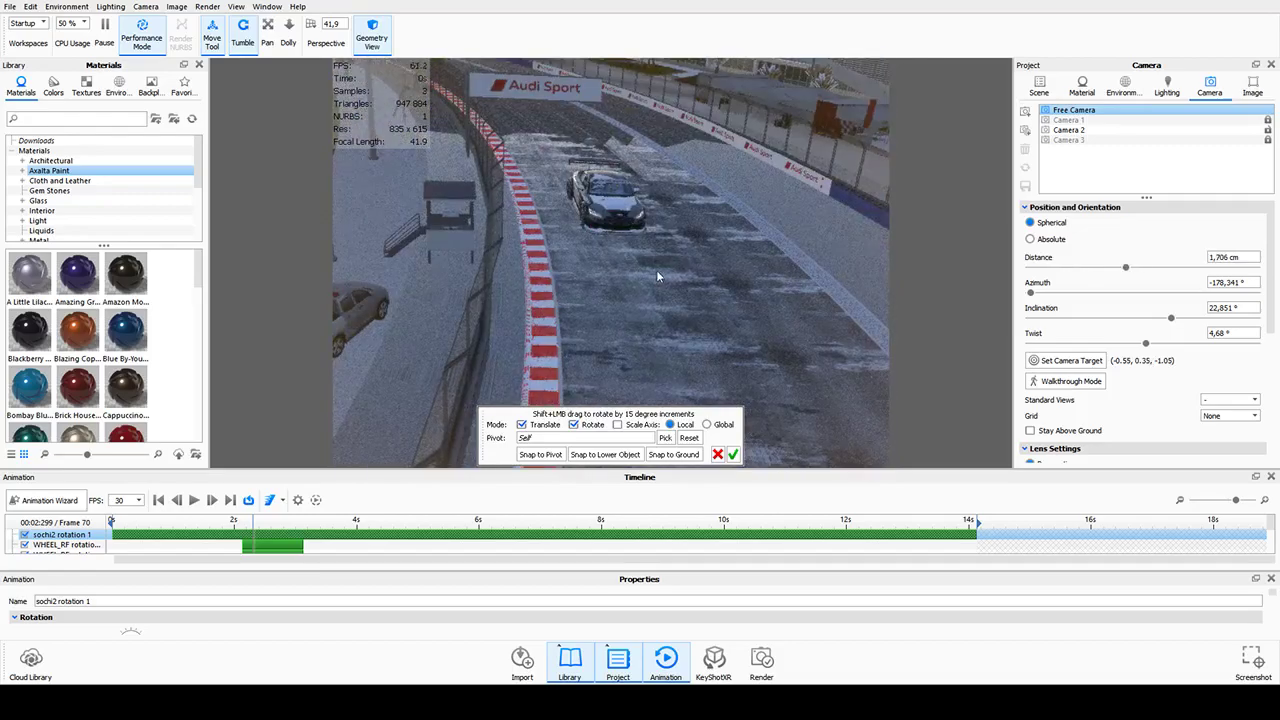
{"action": "scroll", "coordinate": [660, 277], "scroll_direction": "up", "scroll_amount": 3}
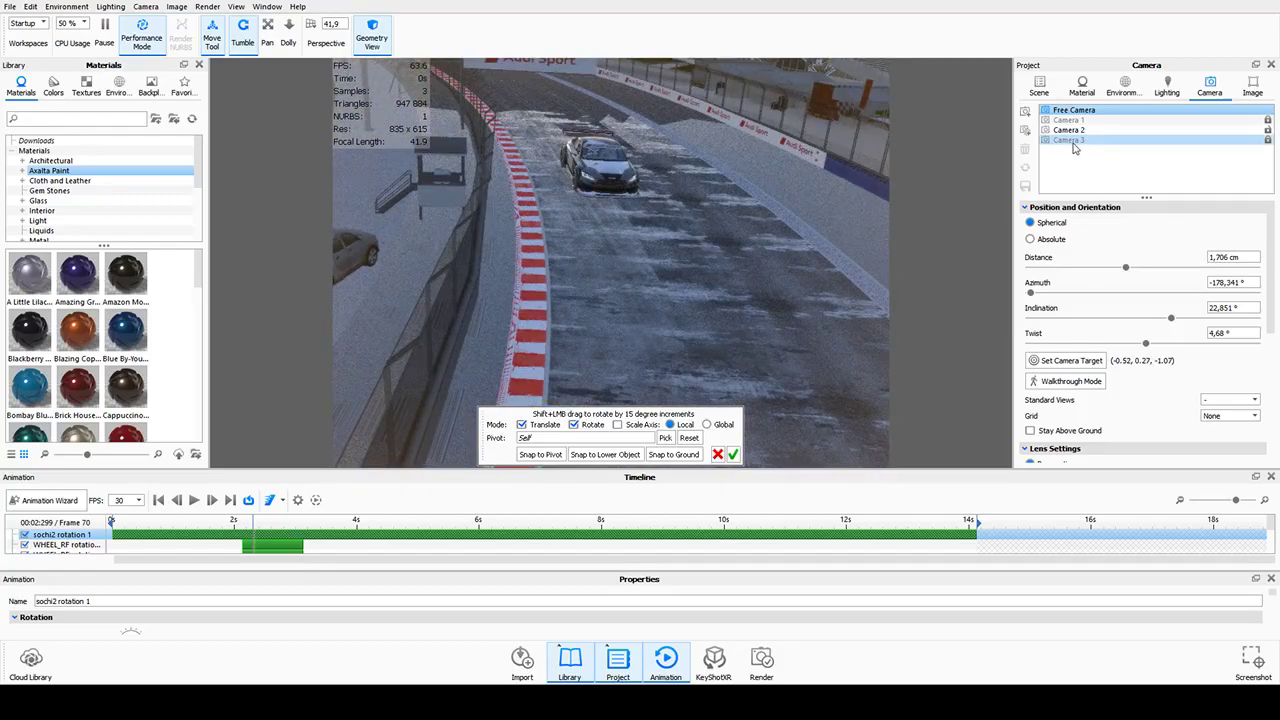
View through Camera 3 and scrub the timeline across 12.4 s, 9.3 s and 4.3 s.
{"action": "left_click", "coordinate": [1072, 142]}
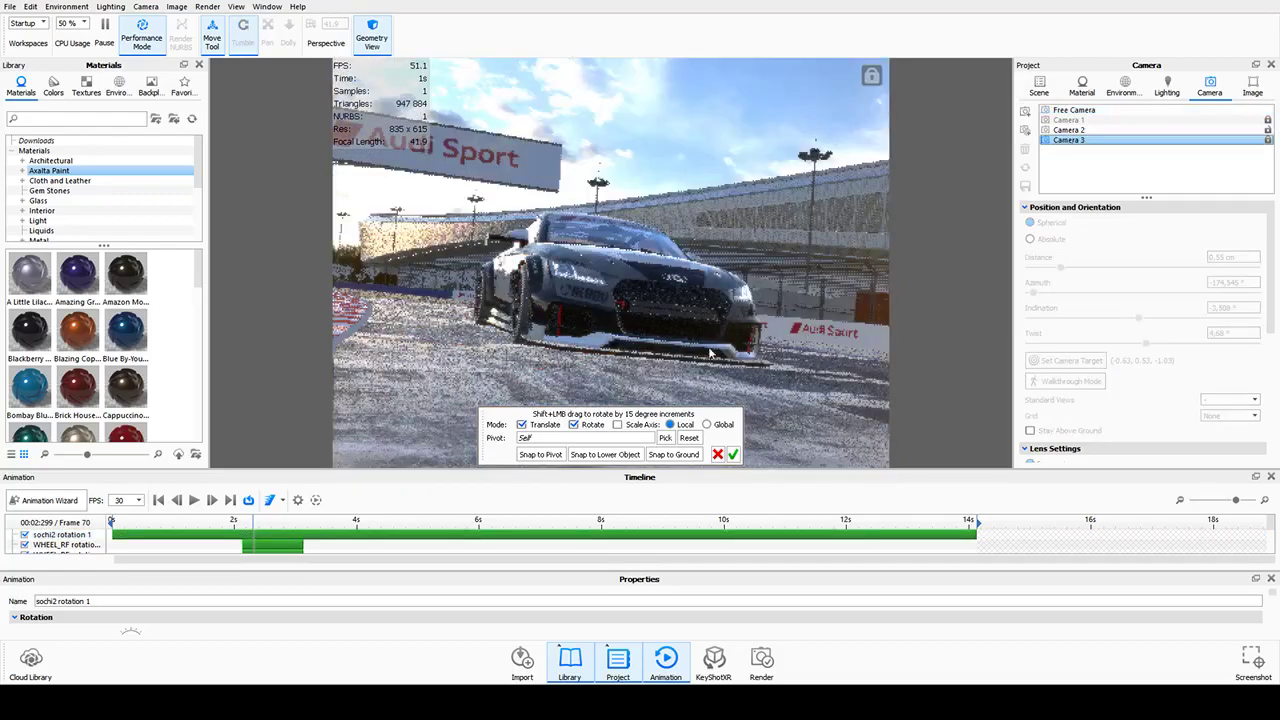
{"action": "left_click", "coordinate": [270, 502]}
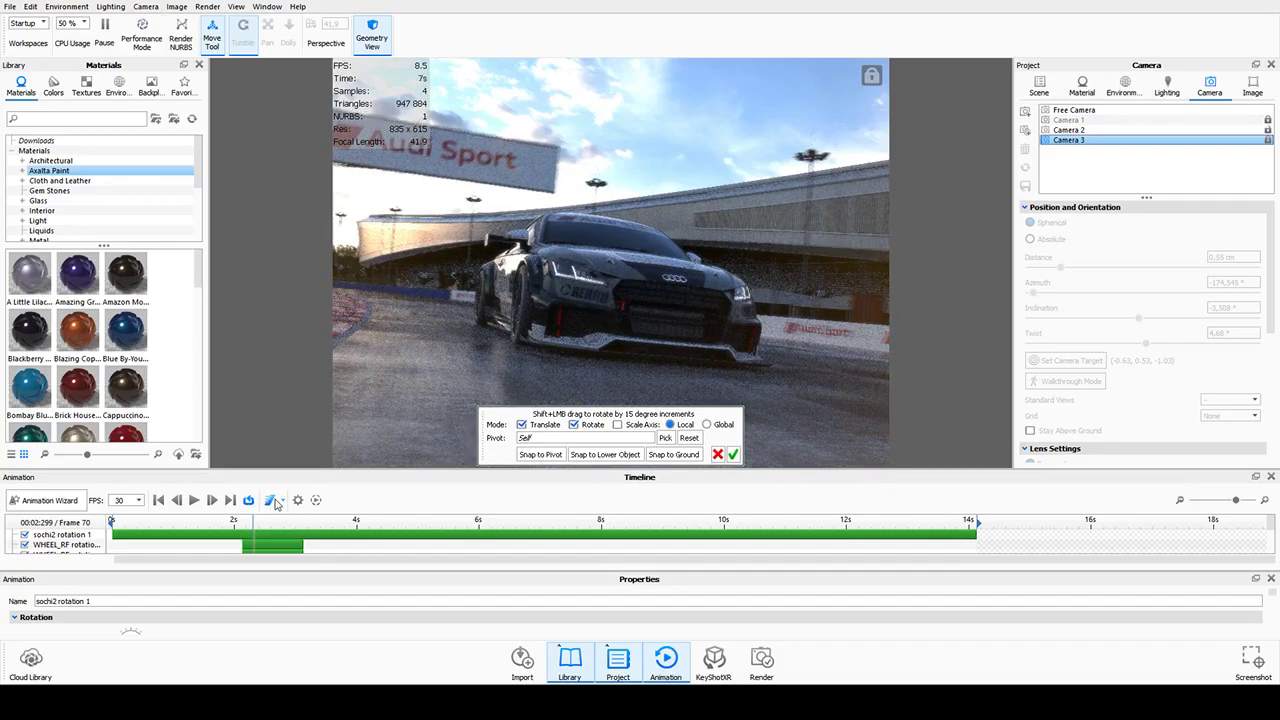
{"action": "left_click", "coordinate": [873, 519]}
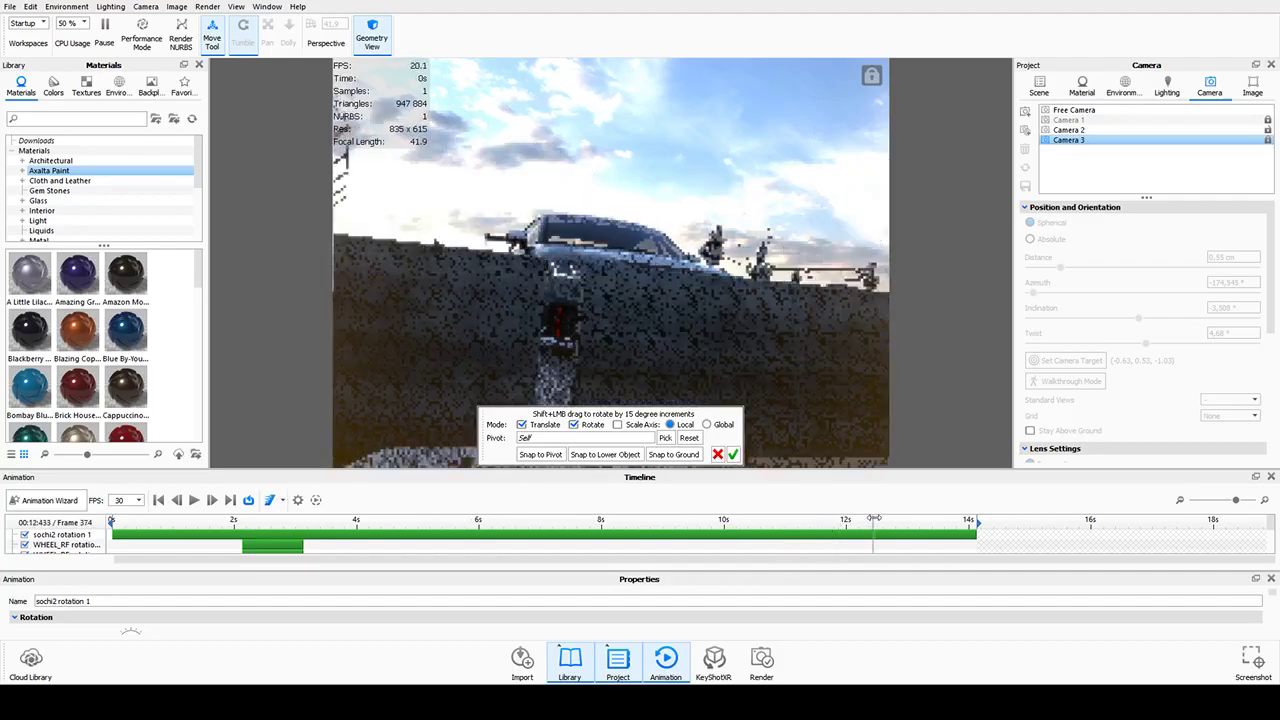
{"action": "left_click_drag", "start_coordinate": [873, 519], "coordinate": [677, 519]}
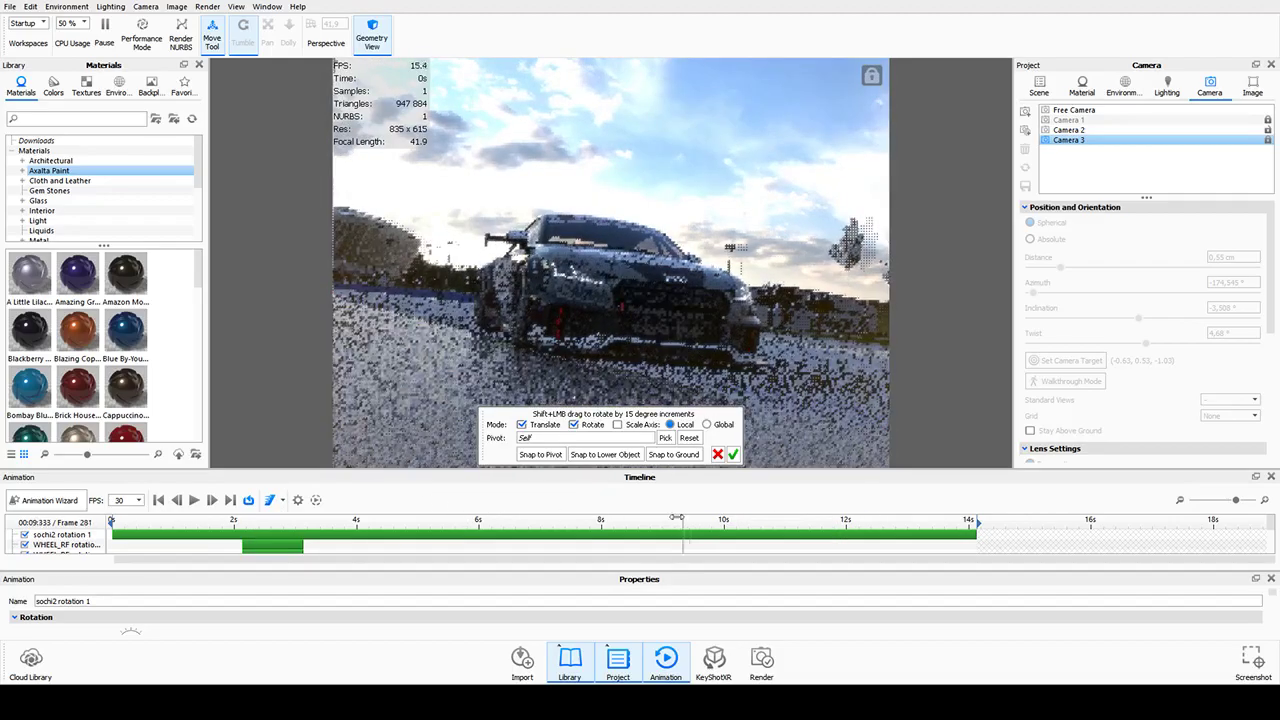
{"action": "left_click", "coordinate": [140, 519]}
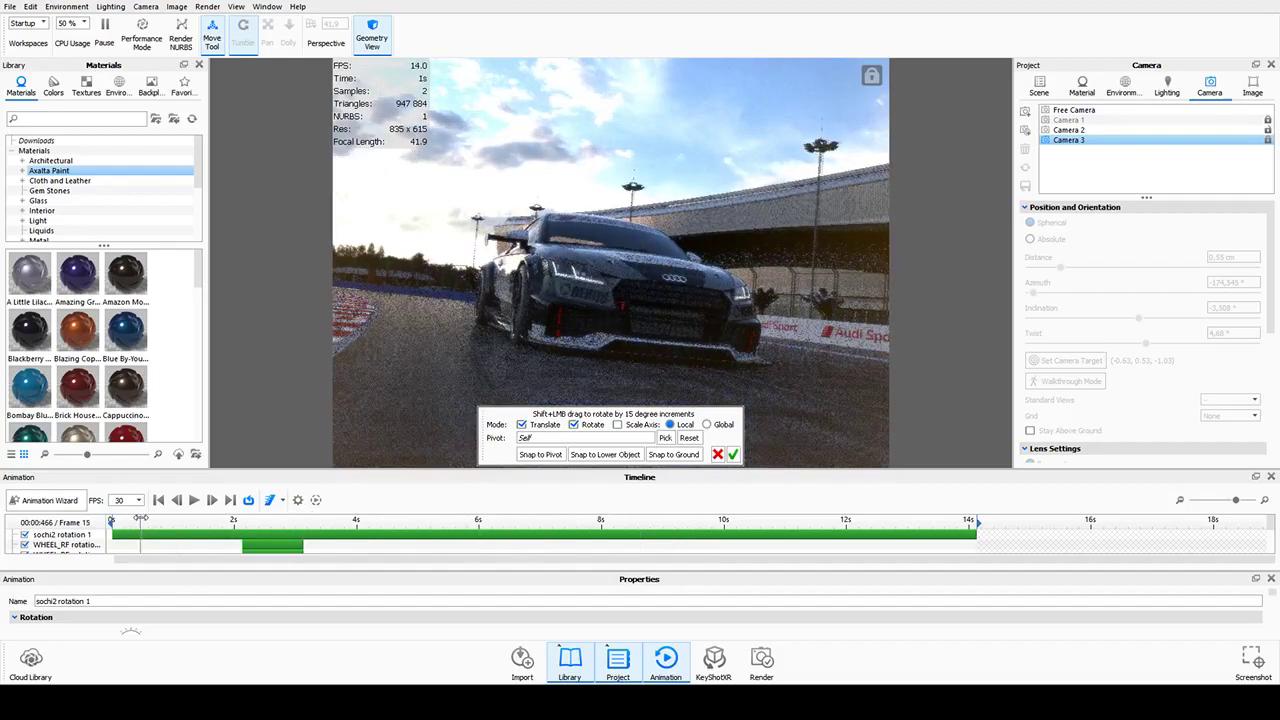
{"action": "left_click_drag", "start_coordinate": [141, 519], "coordinate": [376, 525]}
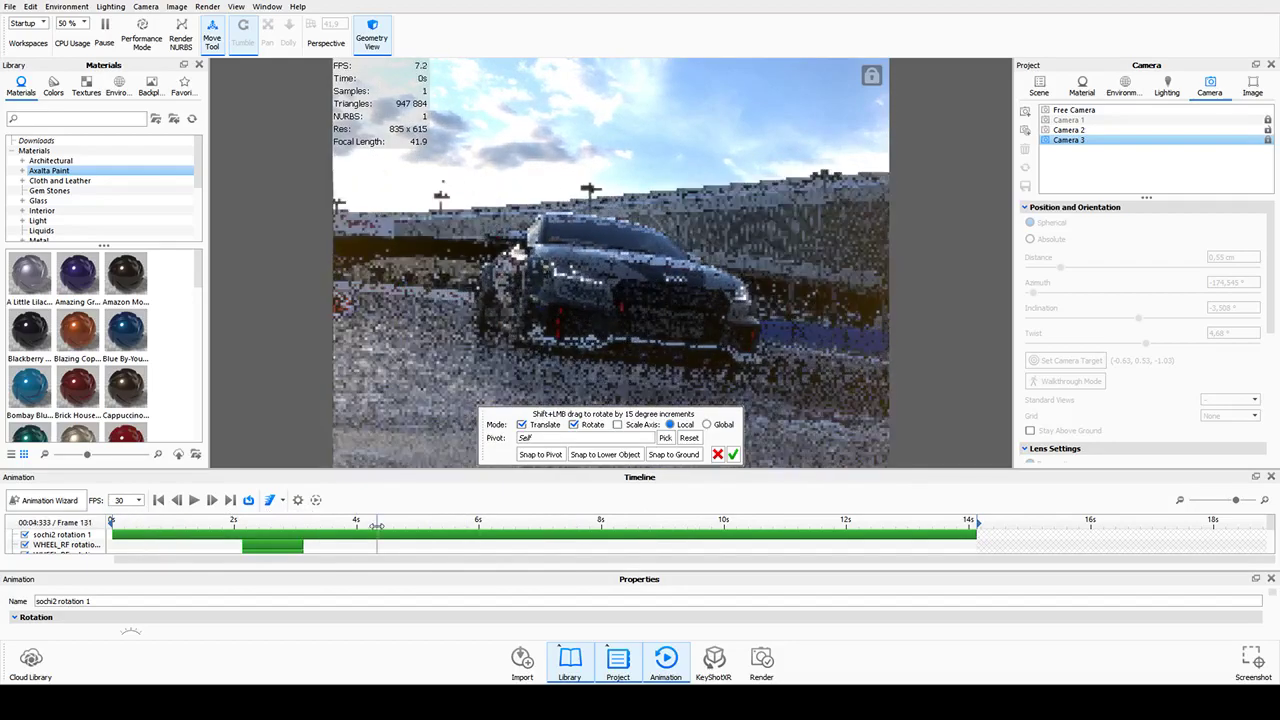